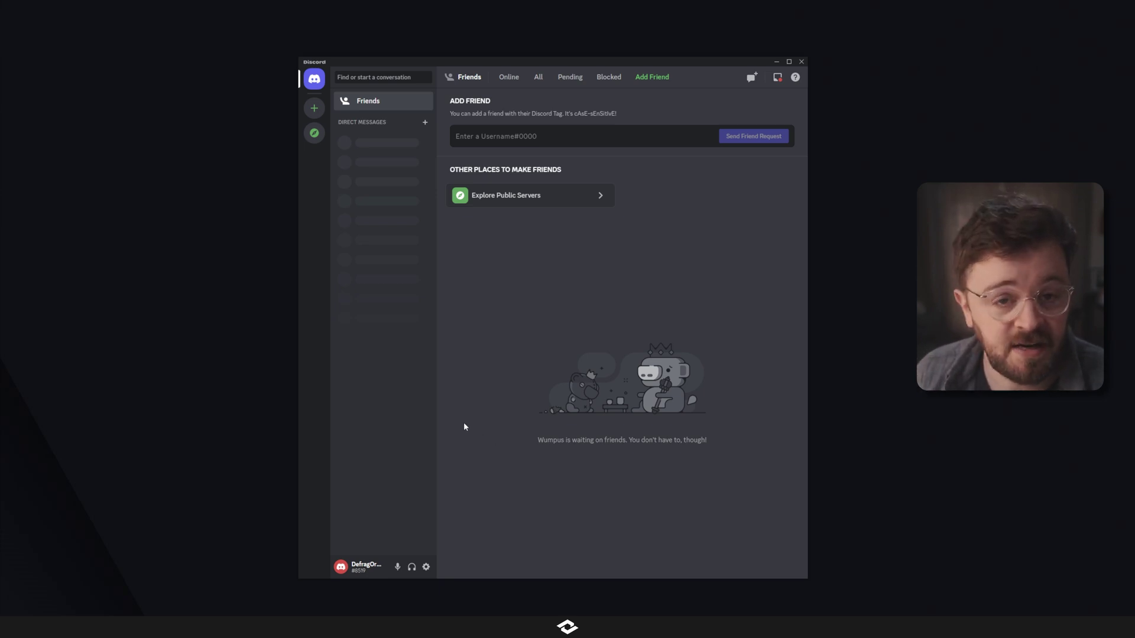
# - Start creating an own server from scratch and choose that it is for a club or community
pyautogui.click(314, 110)
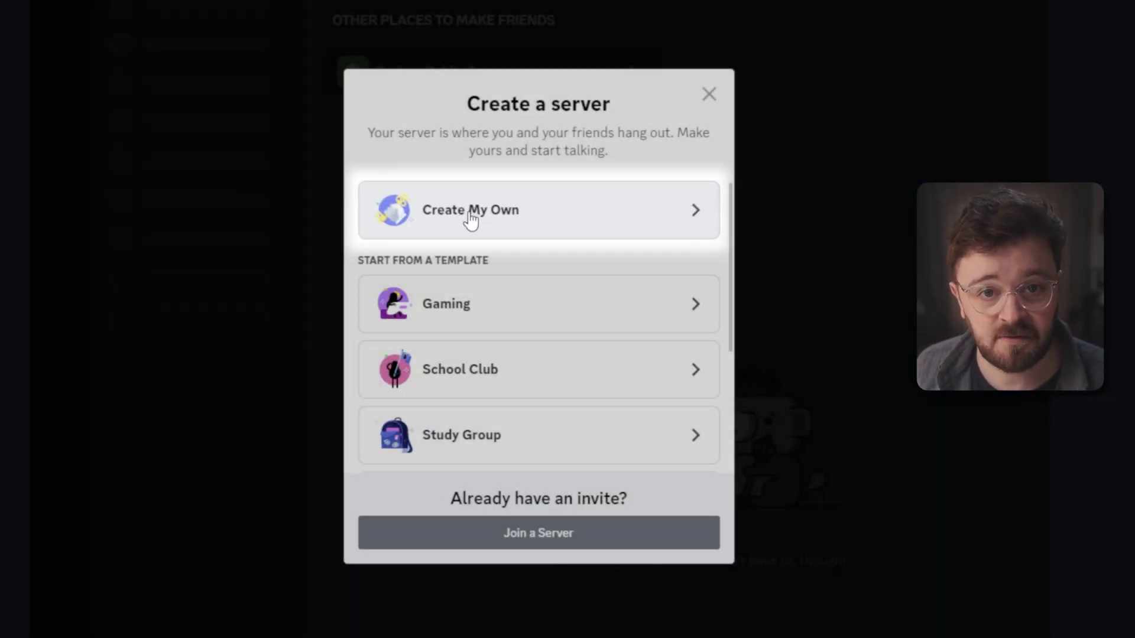
pyautogui.click(470, 220)
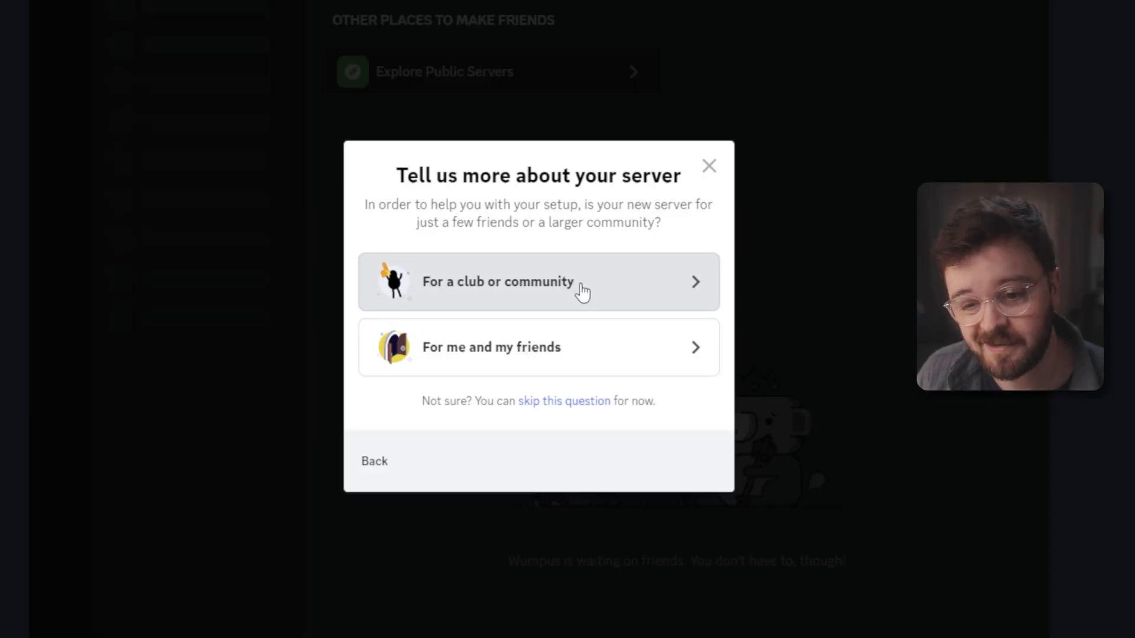
pyautogui.click(582, 291)
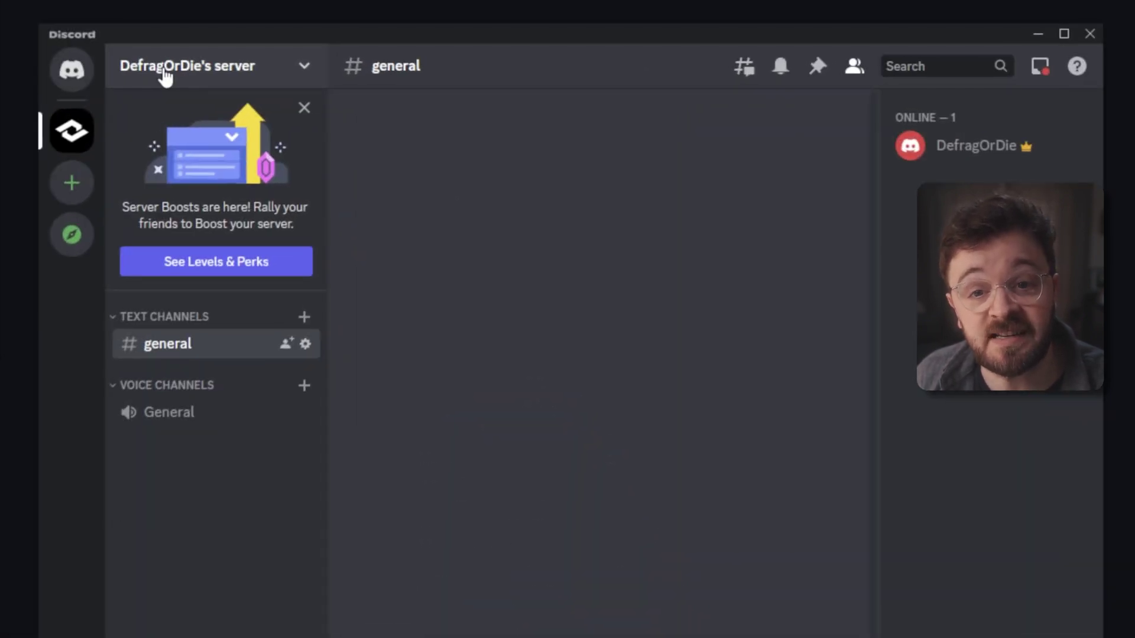
# - Open the server settings and start the Community server setup
pyautogui.click(165, 74)
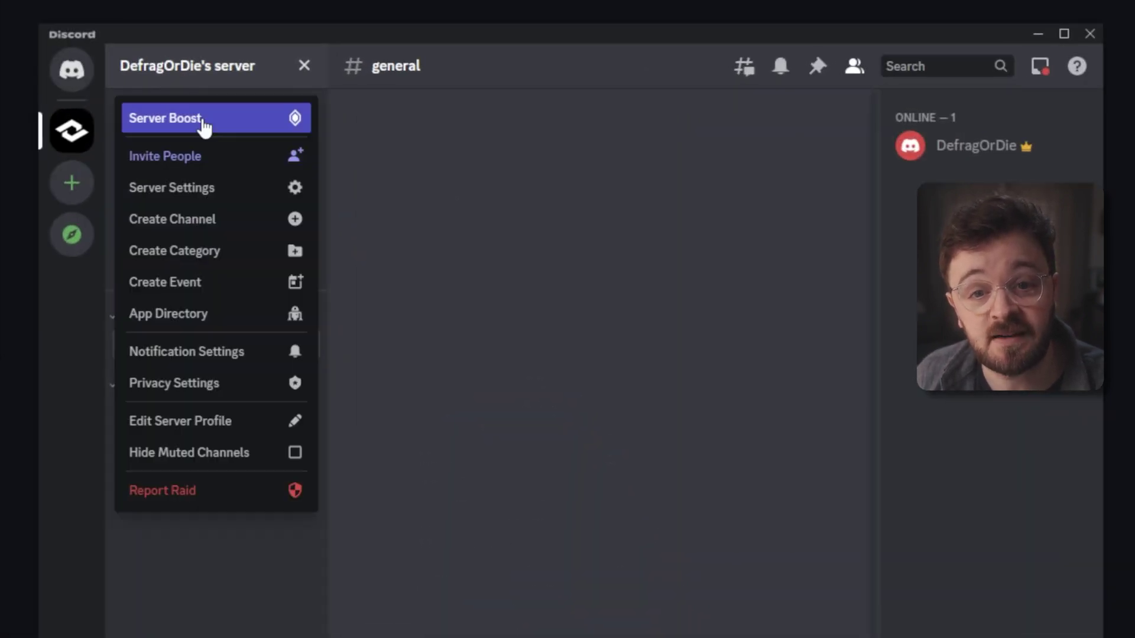
pyautogui.click(232, 198)
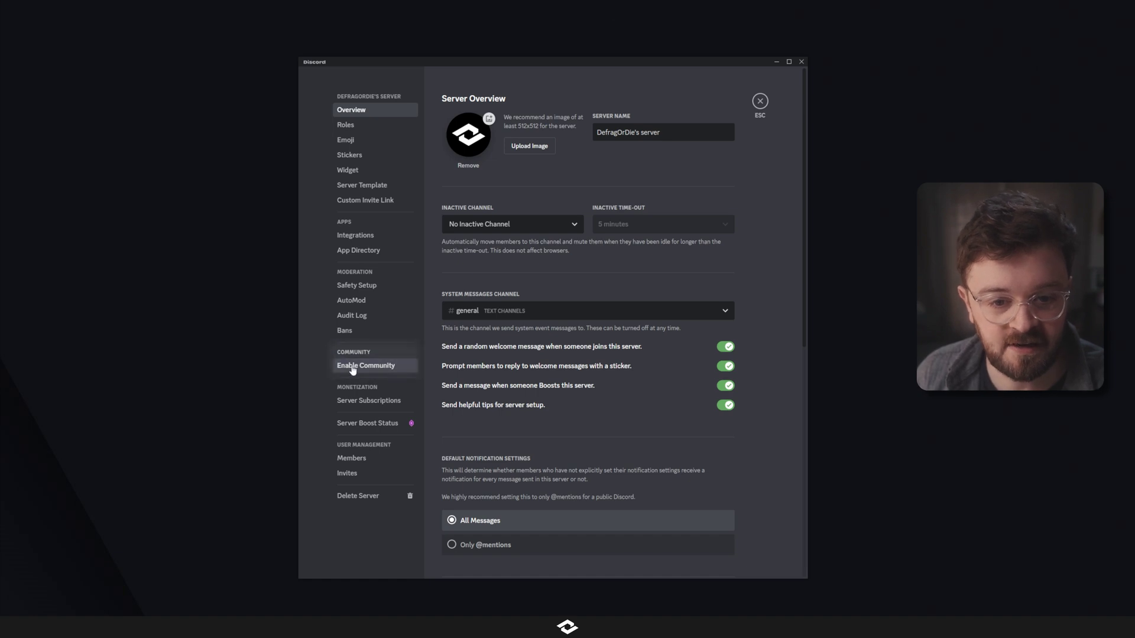
pyautogui.click(354, 367)
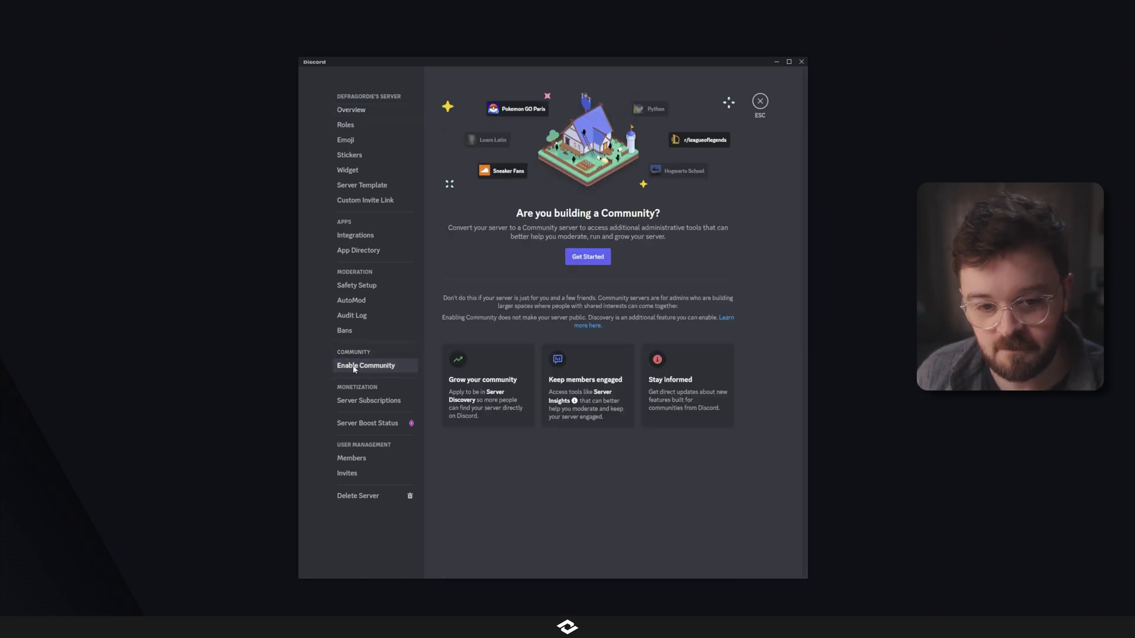
pyautogui.click(583, 264)
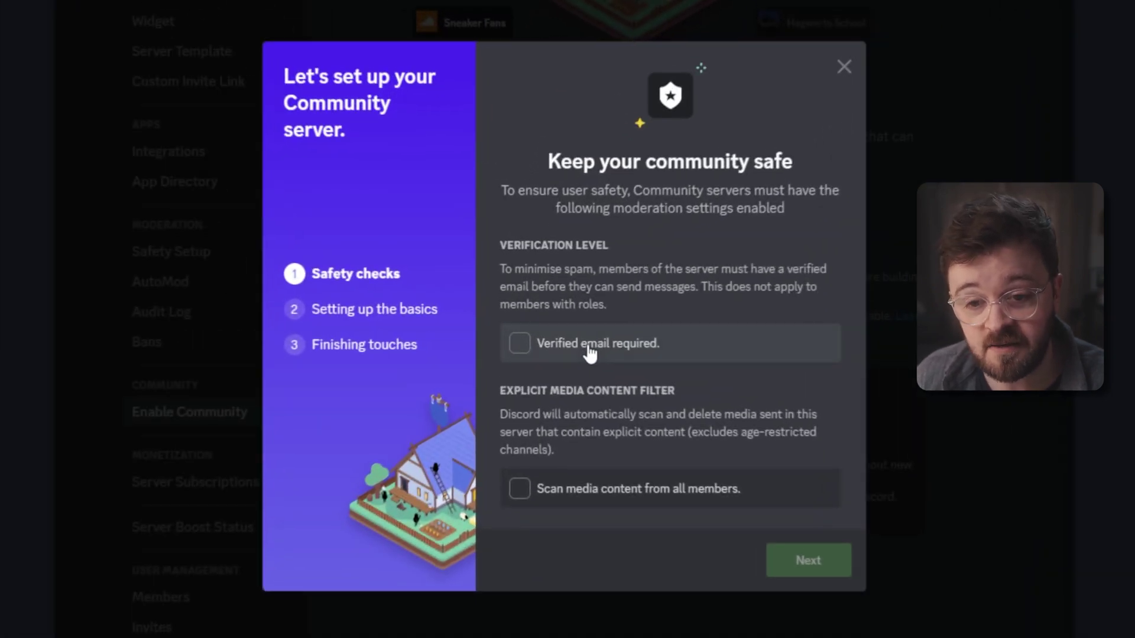
# - Complete the safety checks by requiring a verified email and scanning media content from all members
pyautogui.click(590, 353)
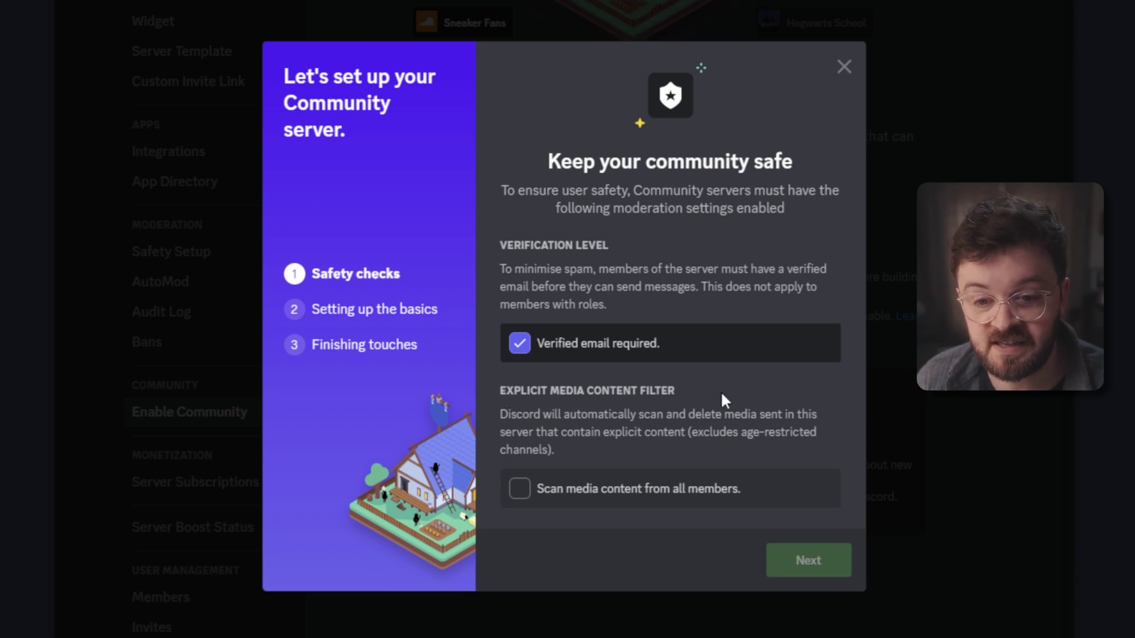
pyautogui.click(554, 496)
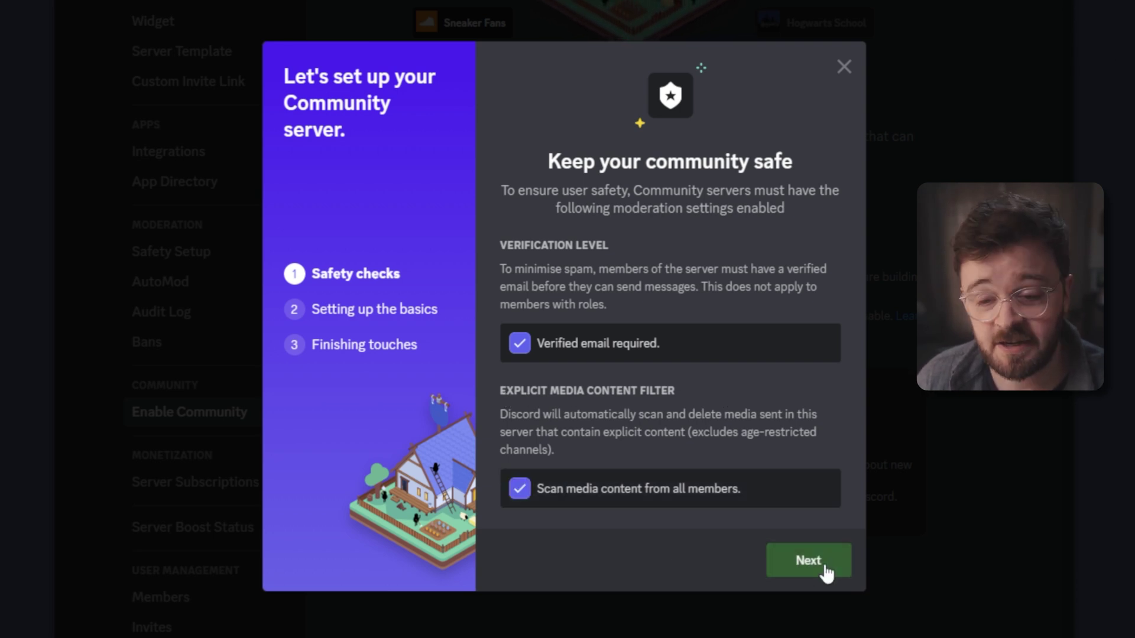
pyautogui.click(817, 568)
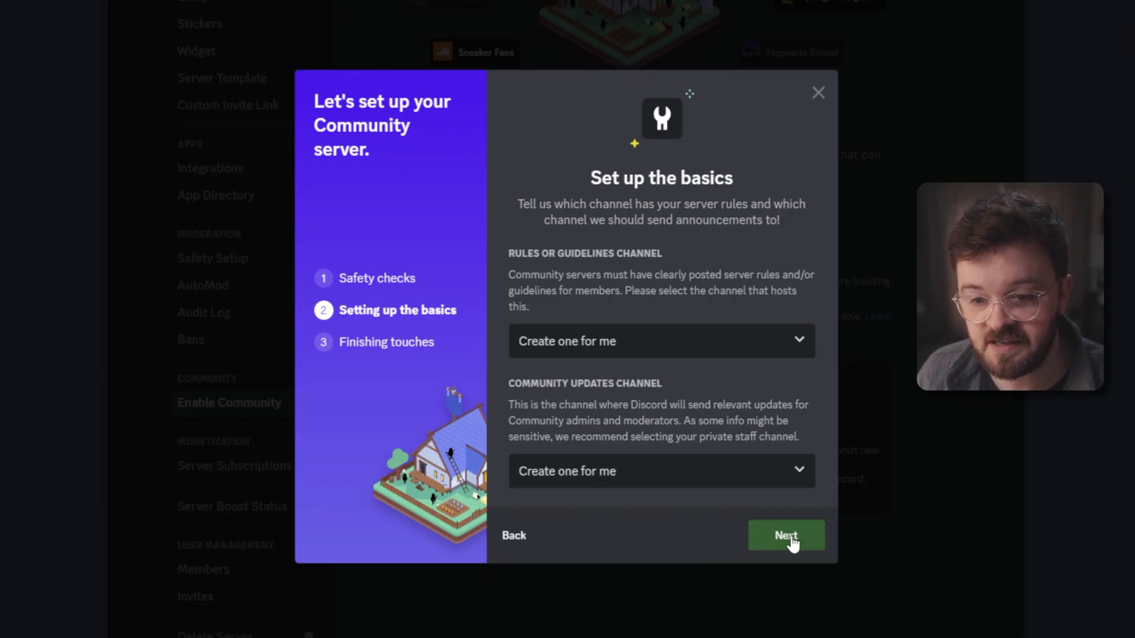
# - Have the rules and community updates channels created automatically, and finish the Community setup by agreeing to the guidelines
pyautogui.click(798, 538)
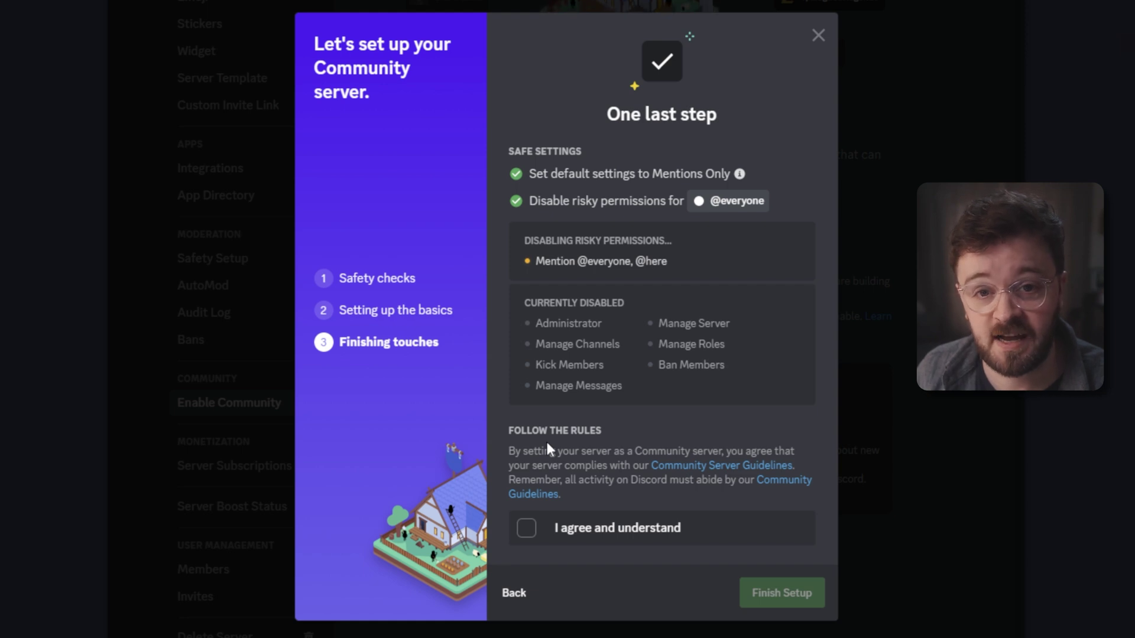
pyautogui.click(530, 523)
pyautogui.click(789, 593)
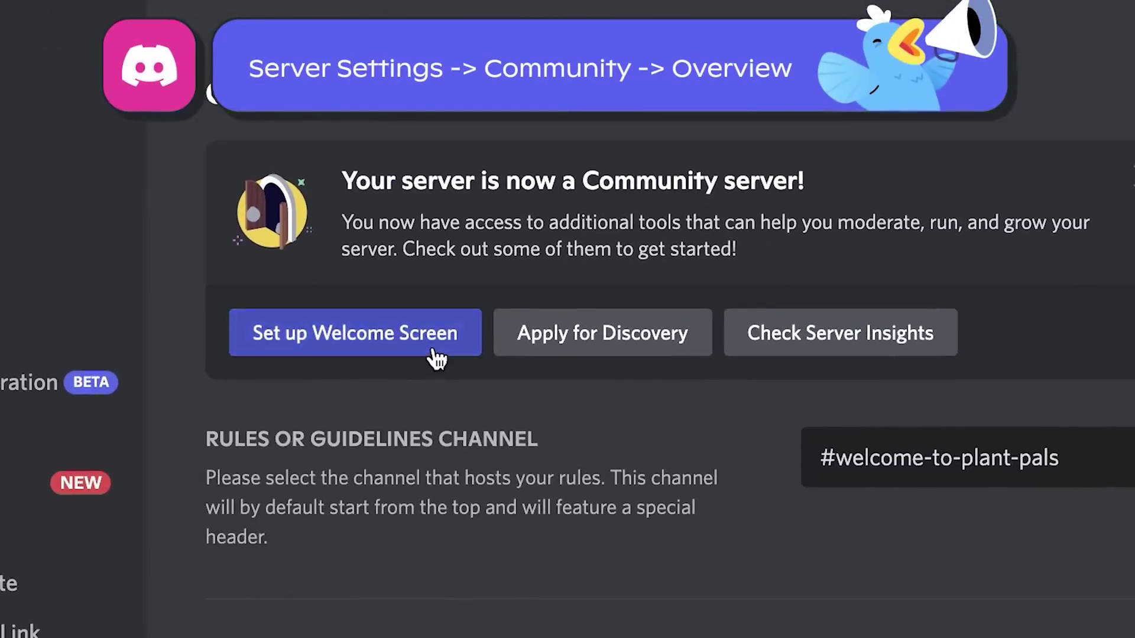
# - Set up a welcome screen recommending #welcome-to-plant-pals with the description "Learn what Plant Pals is all about"
pyautogui.click(515, 260)
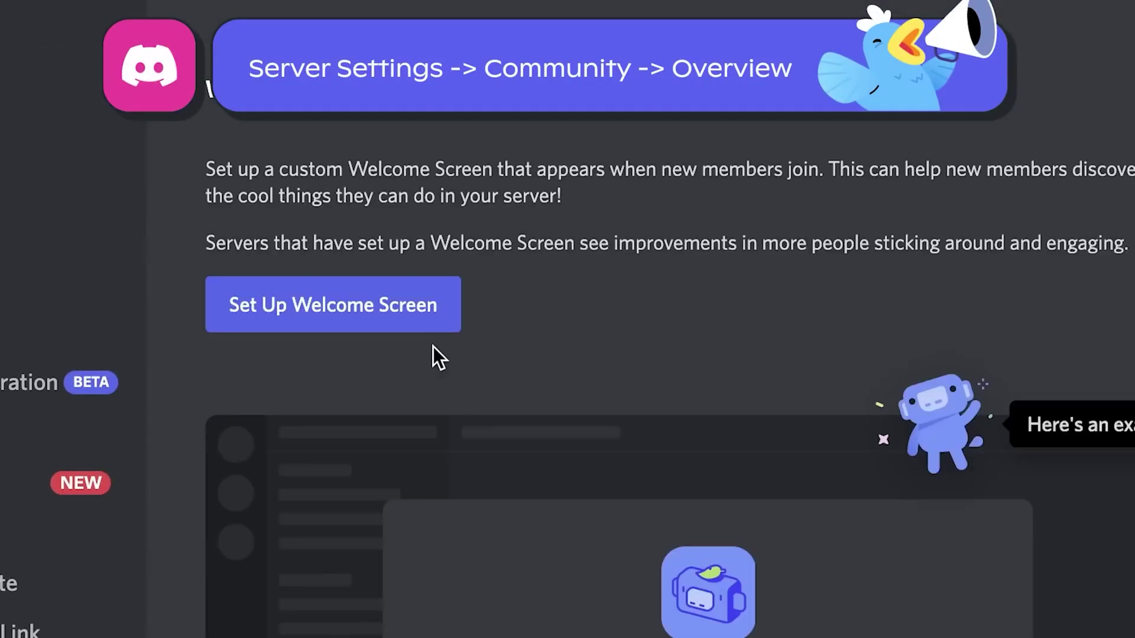
pyautogui.click(427, 319)
pyautogui.click(741, 286)
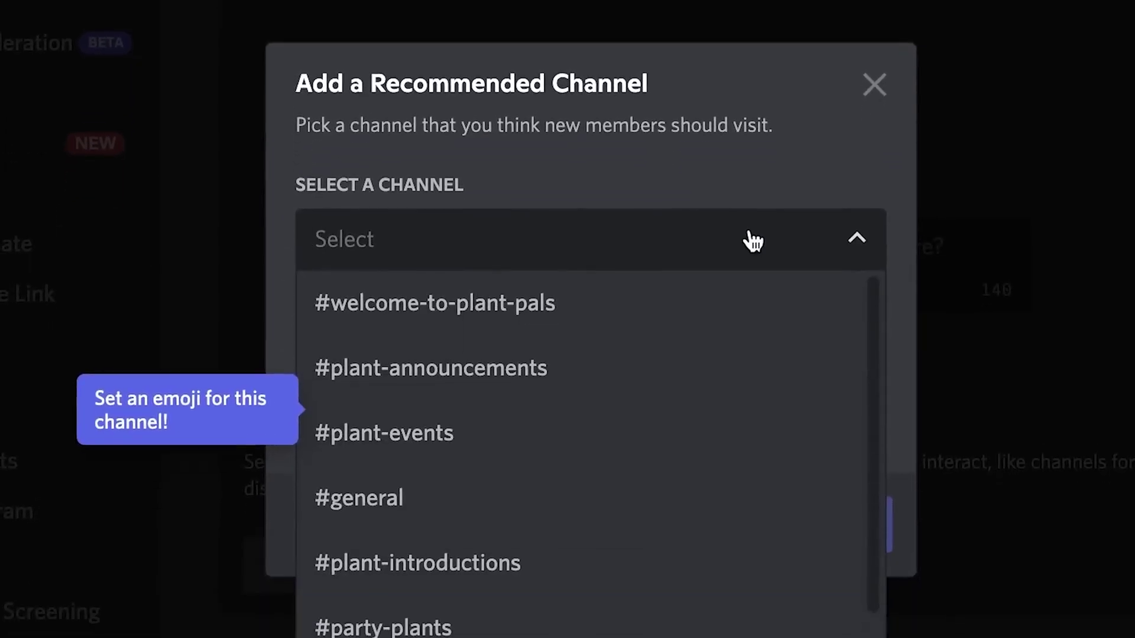
pyautogui.click(742, 308)
pyautogui.click(742, 408)
pyautogui.write('Learn what Plant Pals is all about')
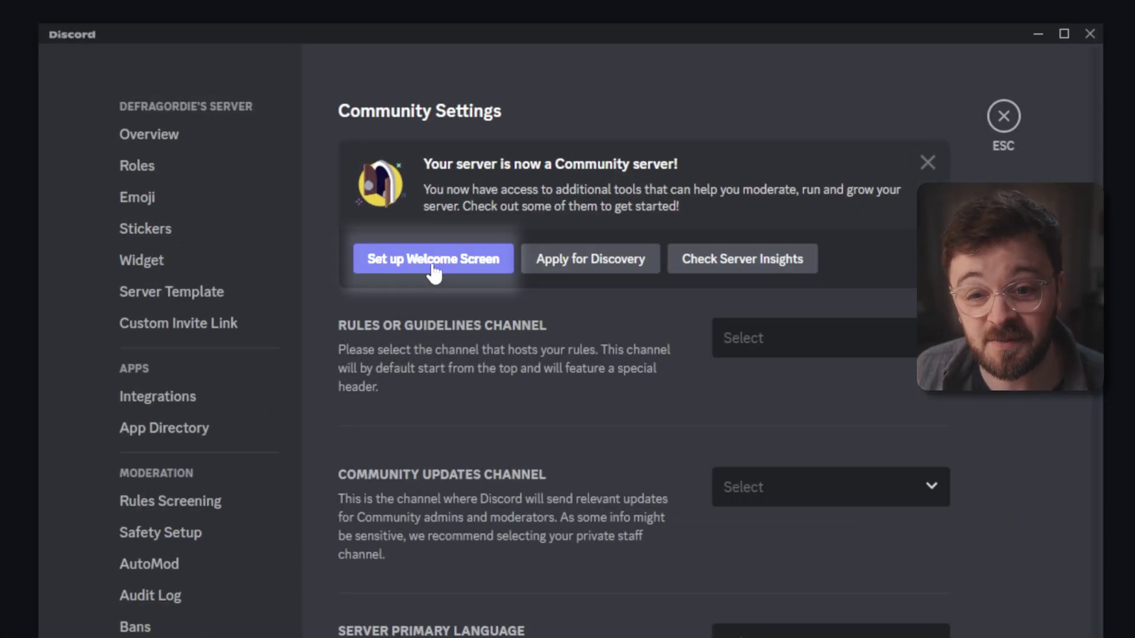
# - Set up the server's welcome screen with the general channel, described as "People talking about general stuff", and pick a speaking-head emoji
pyautogui.click(433, 263)
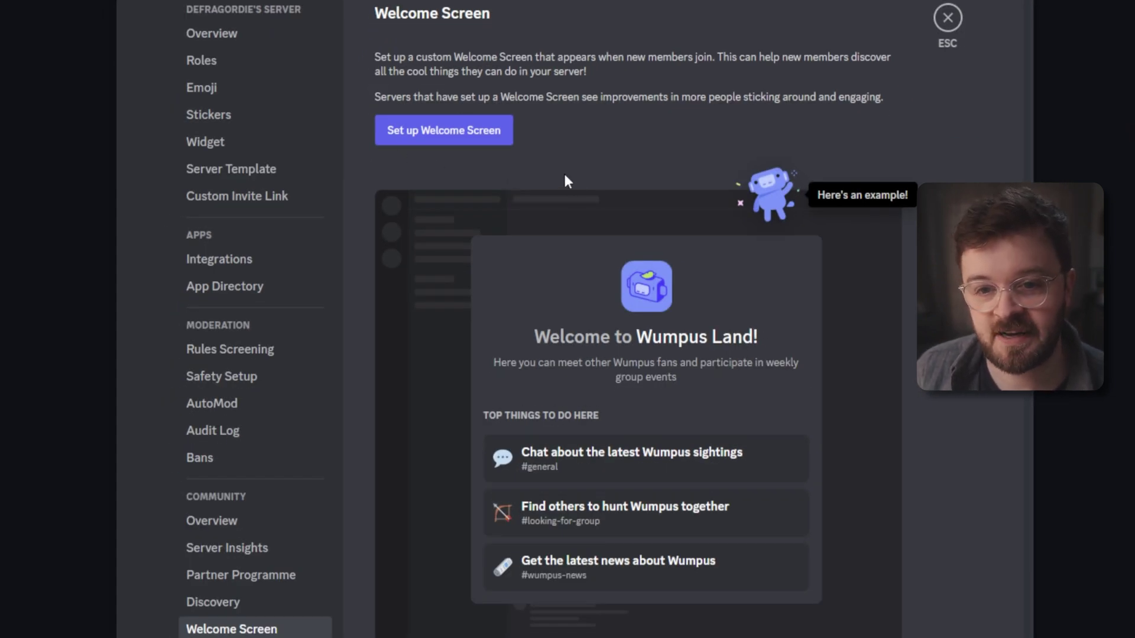
pyautogui.click(442, 136)
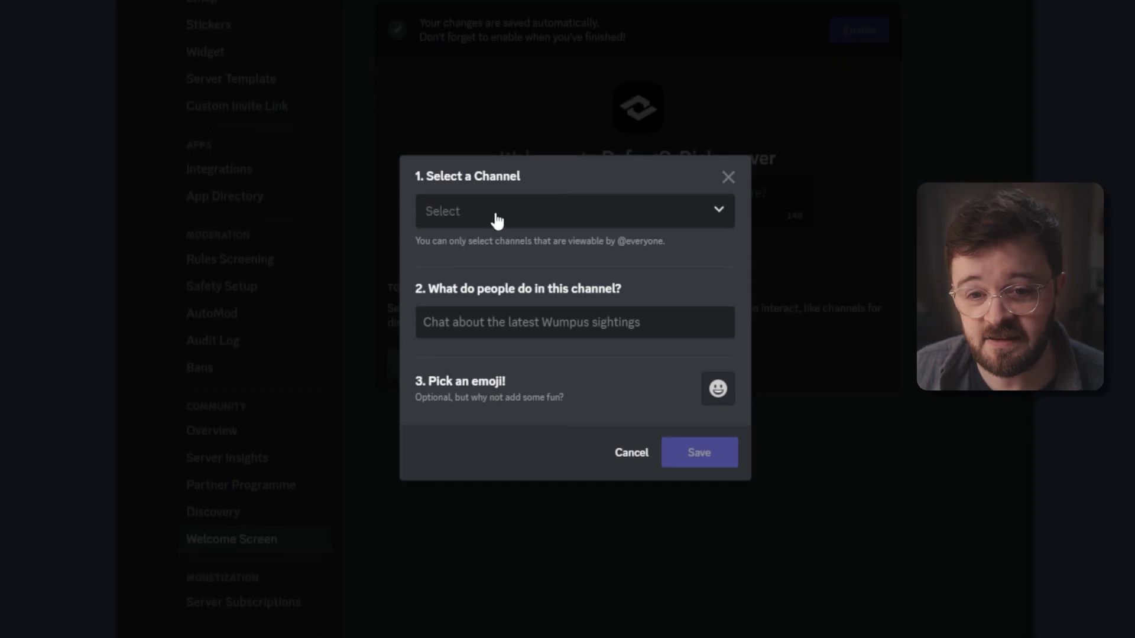
pyautogui.click(494, 216)
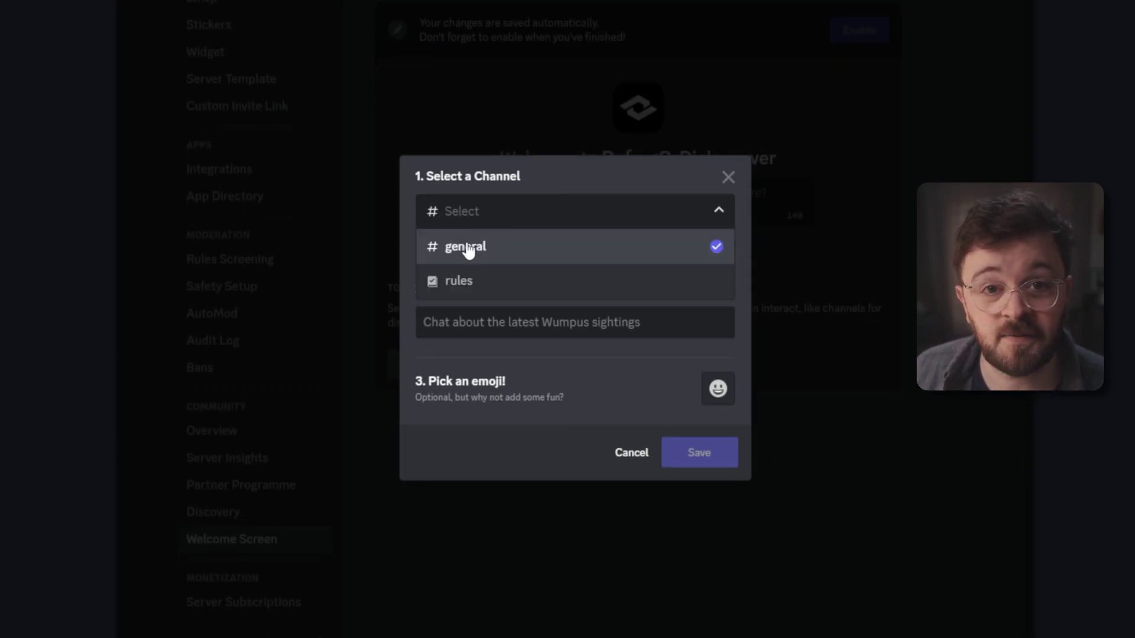
pyautogui.click(468, 247)
pyautogui.click(462, 323)
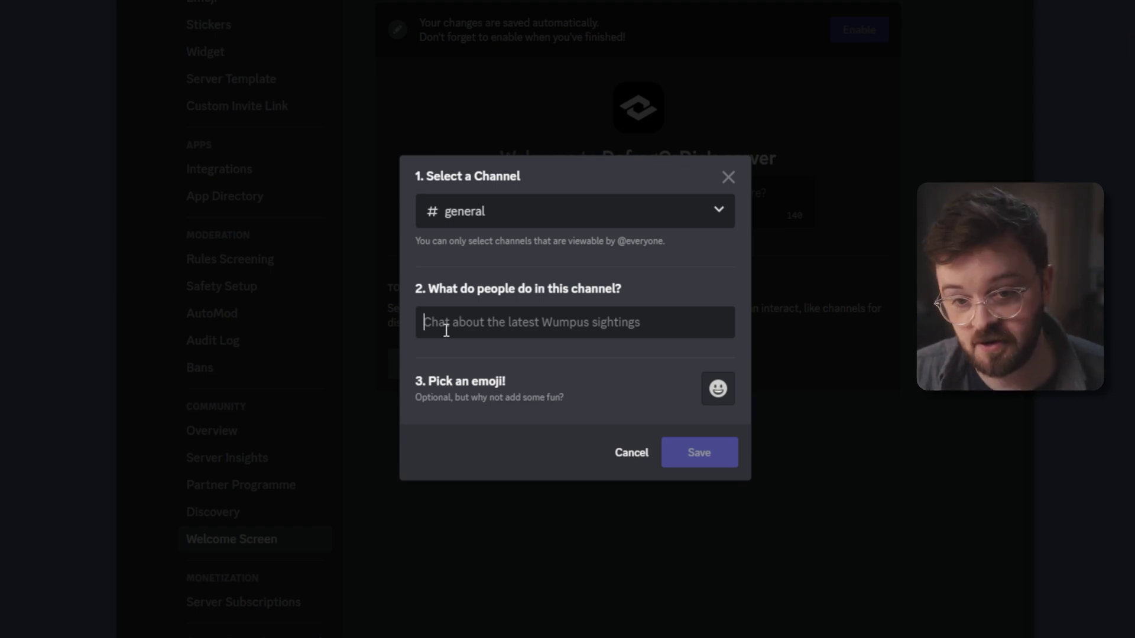
pyautogui.write('People talking about general stuff')
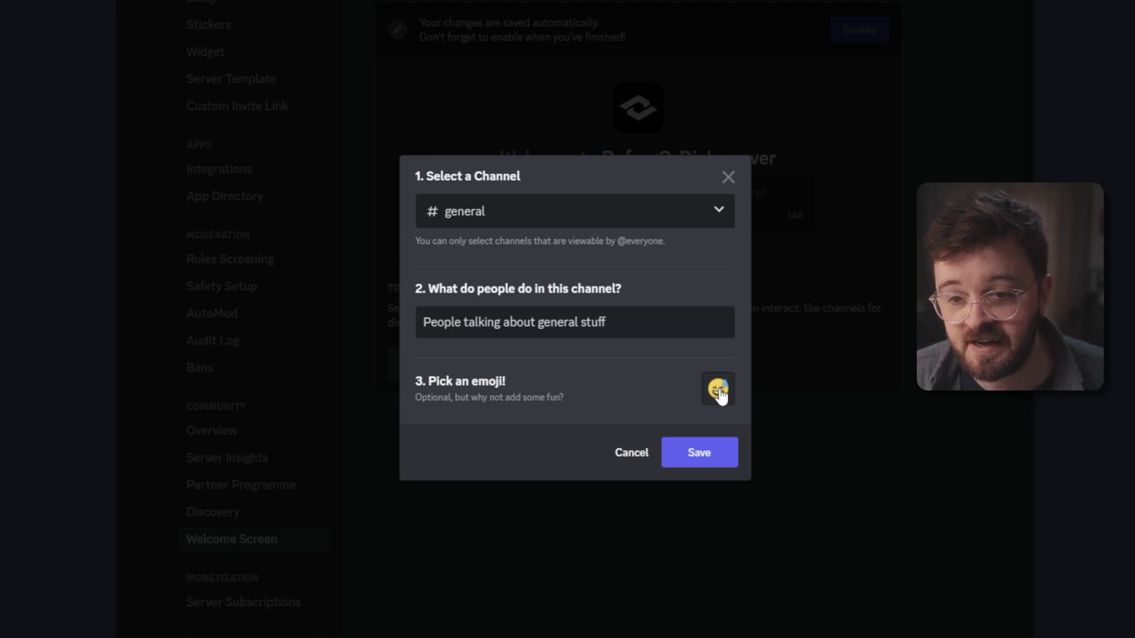
pyautogui.click(718, 389)
pyautogui.scroll(-5, 493, 219)
pyautogui.scroll(-5, 493, 218)
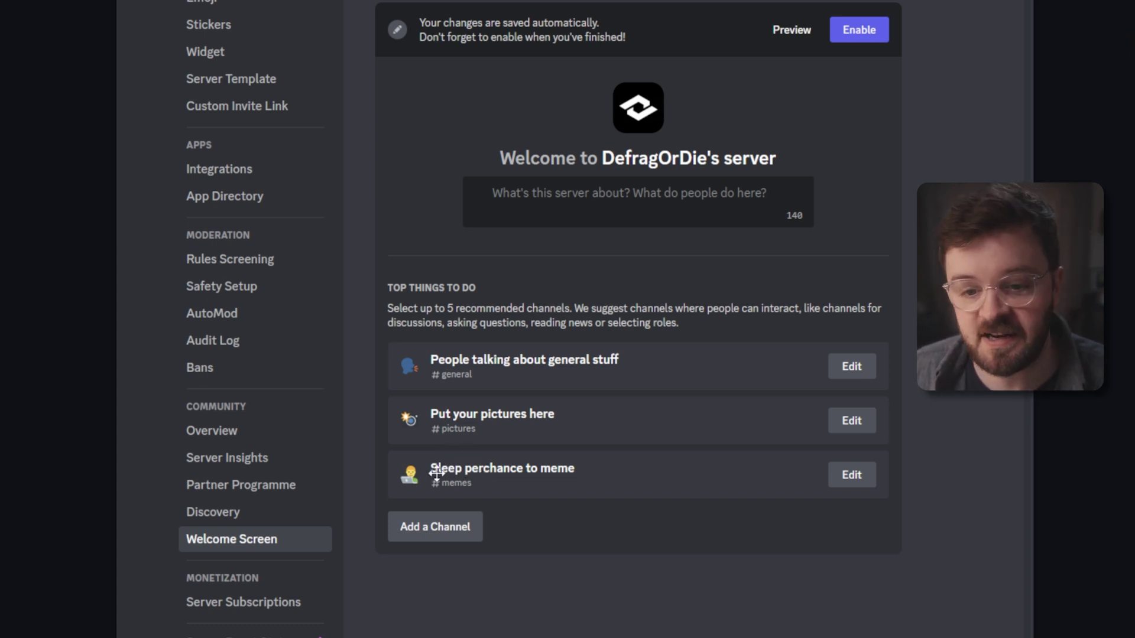
# - Reorder the recommended channels to memes, pictures, general, and enter the server description "I have no idea yet, GET OFF MY BACK"
pyautogui.moveTo(436, 473); pyautogui.dragTo(470, 418)
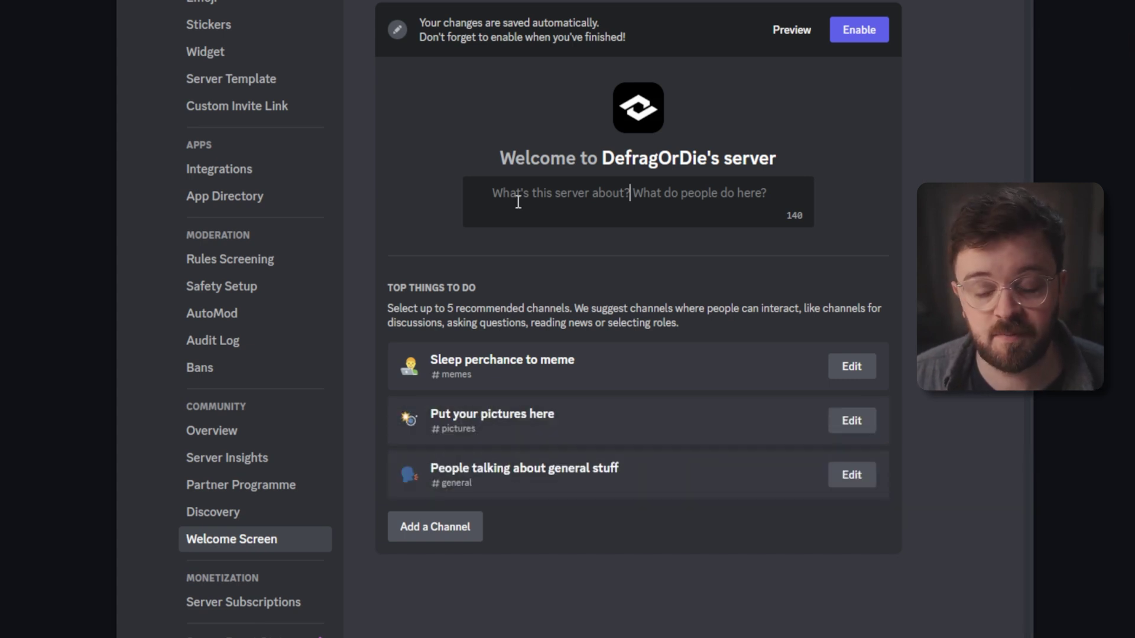
pyautogui.write('I have no idea yet, GET OFF MY BACK')
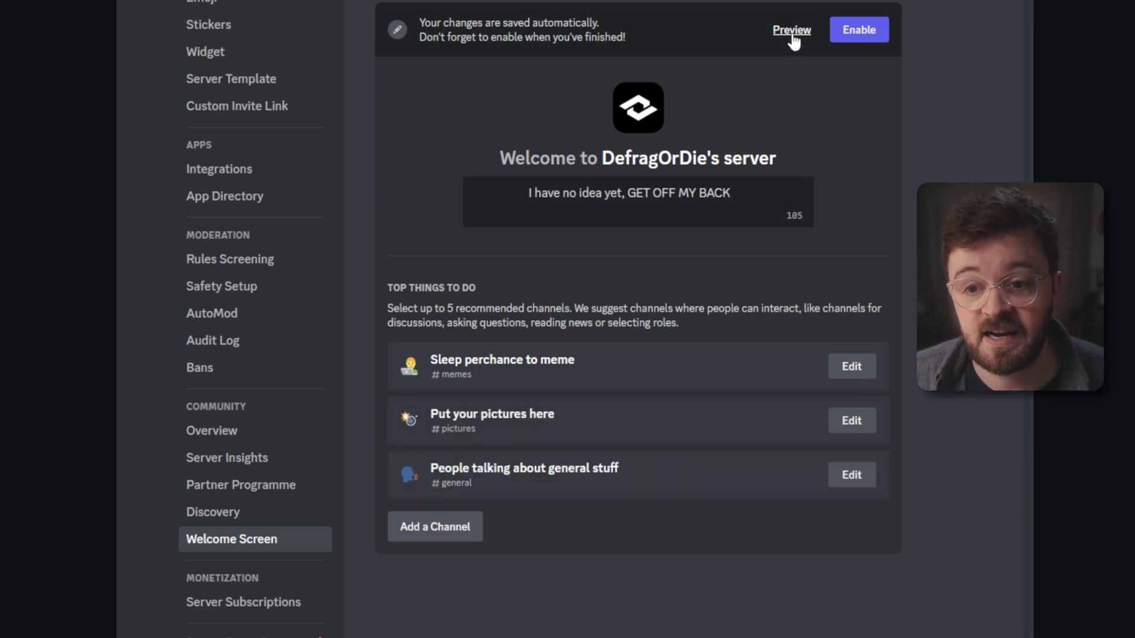
# - Preview the welcome screen as new members would see it, and close the preview
pyautogui.click(791, 31)
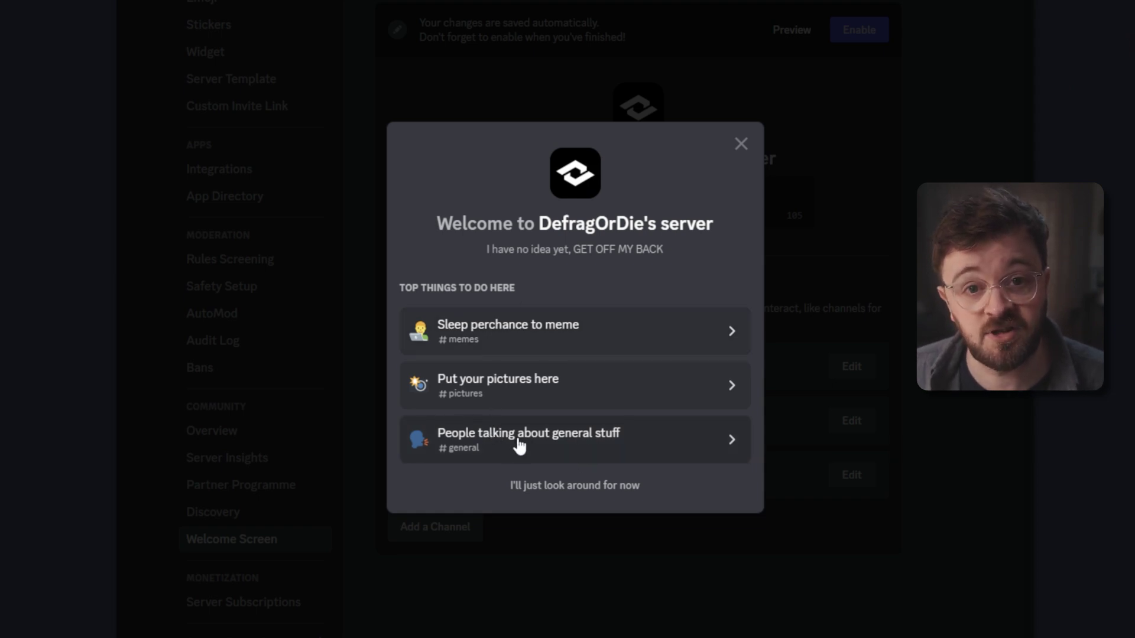
pyautogui.click(740, 145)
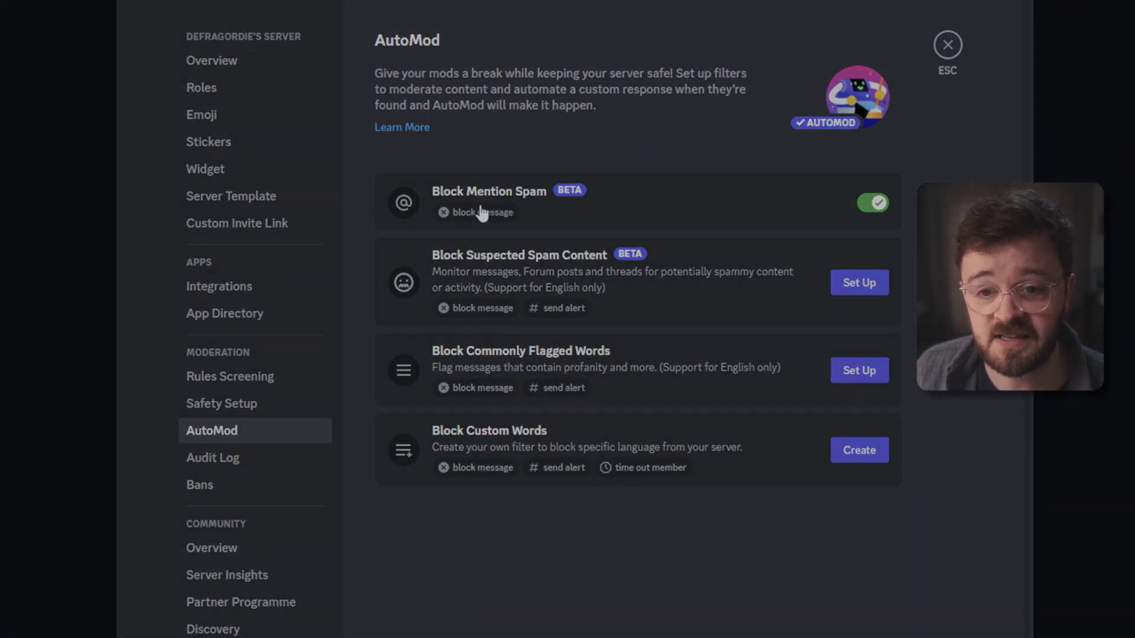
# - Make the Block Mention Spam rule in AutoMod send alerts to the #moderator-only channel
pyautogui.click(480, 211)
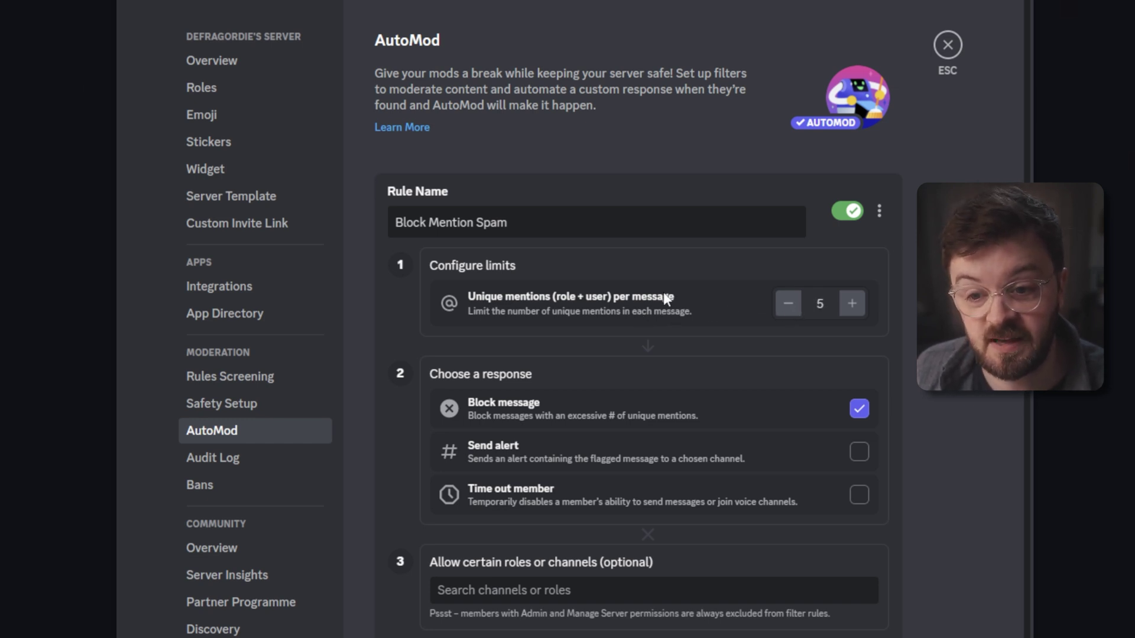
pyautogui.scroll(-2, 547, 157)
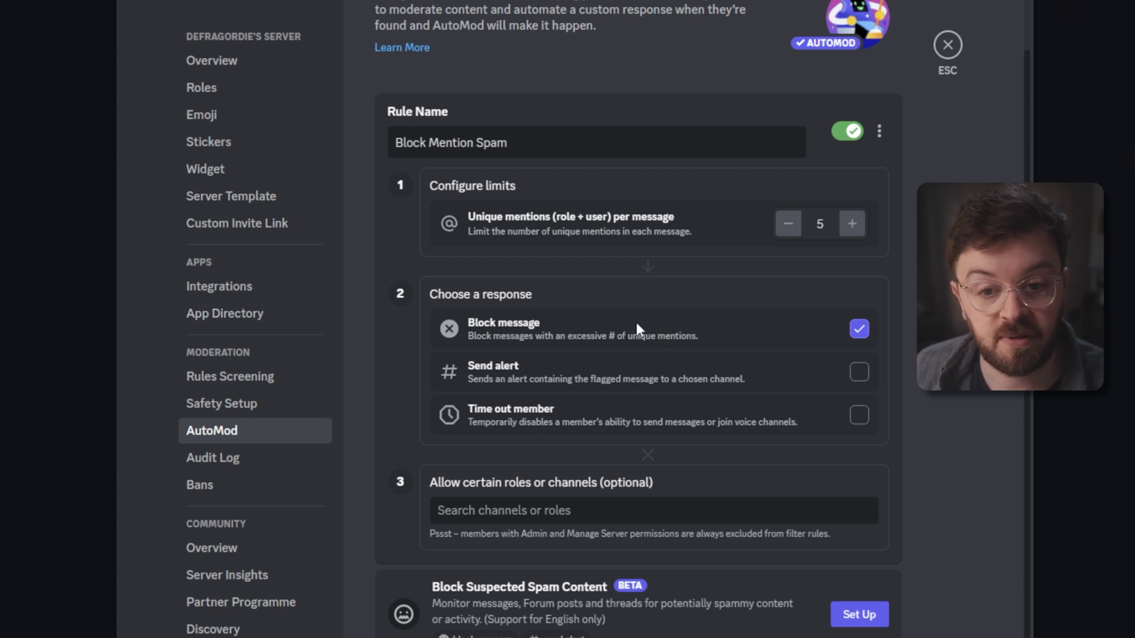
pyautogui.click(859, 371)
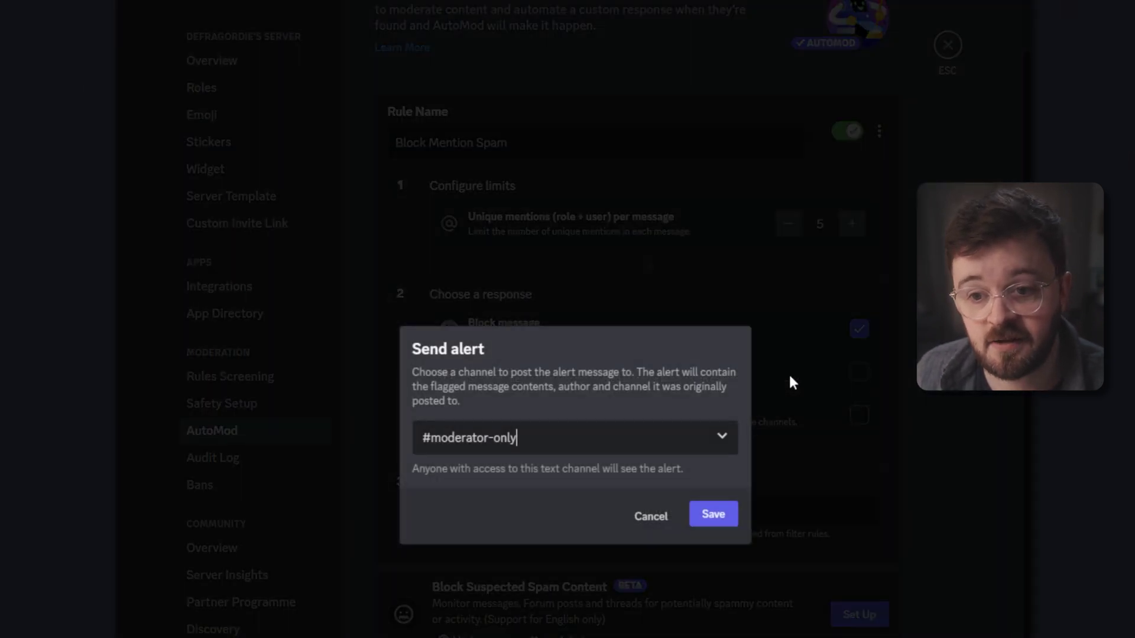
pyautogui.click(615, 438)
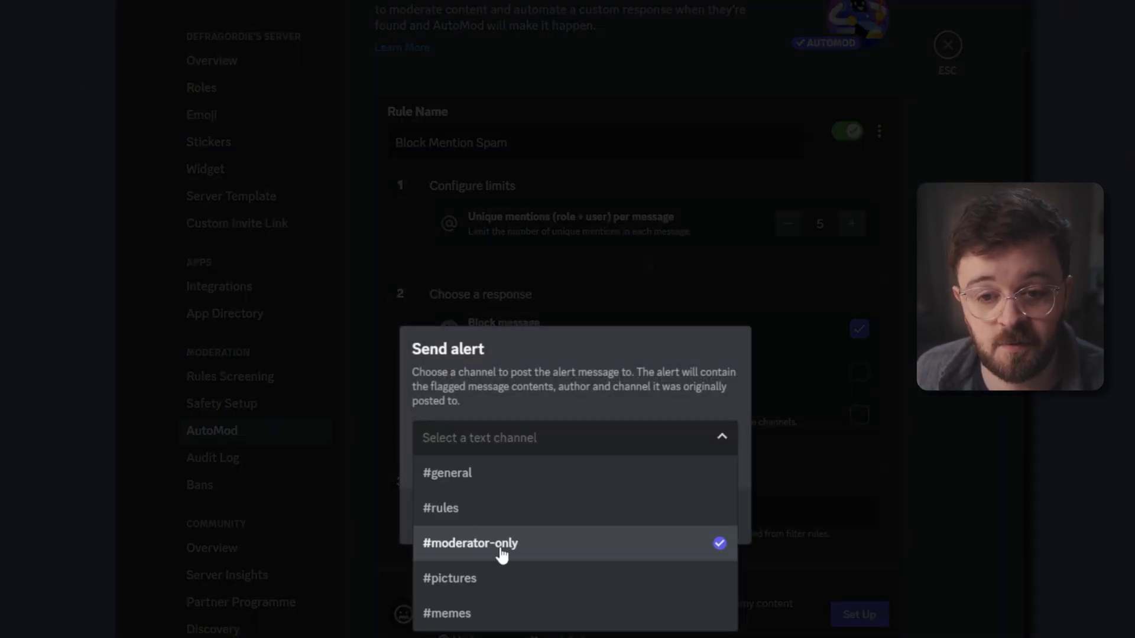
pyautogui.click(492, 549)
pyautogui.click(715, 524)
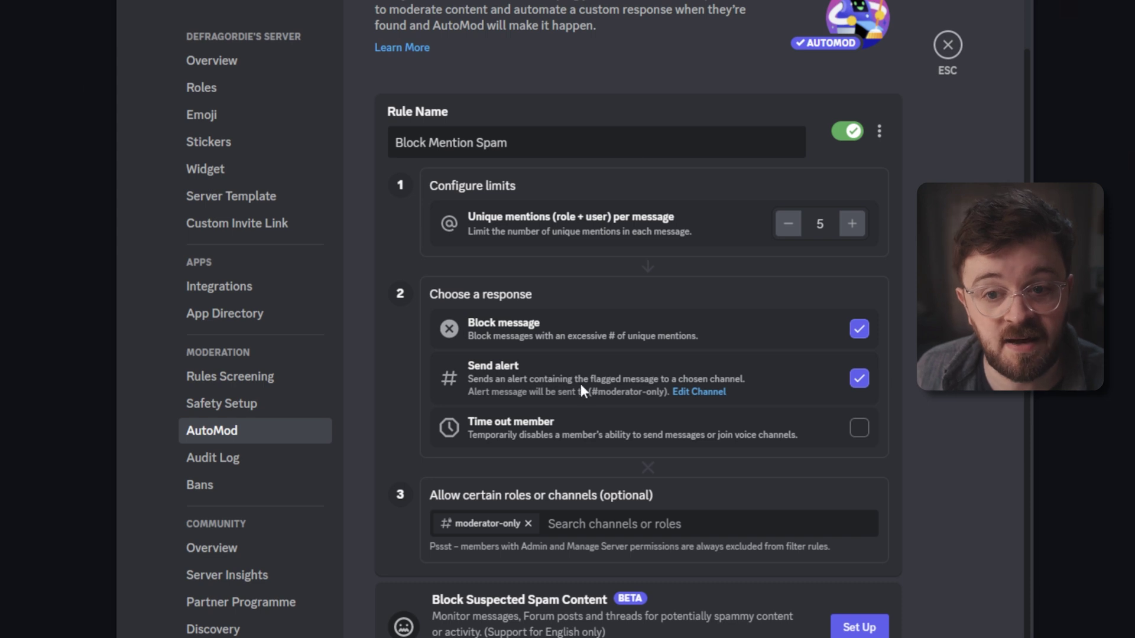
# - Turn off message blocking in the Block Mention Spam rule and have it time out members for 60 secs
pyautogui.click(860, 330)
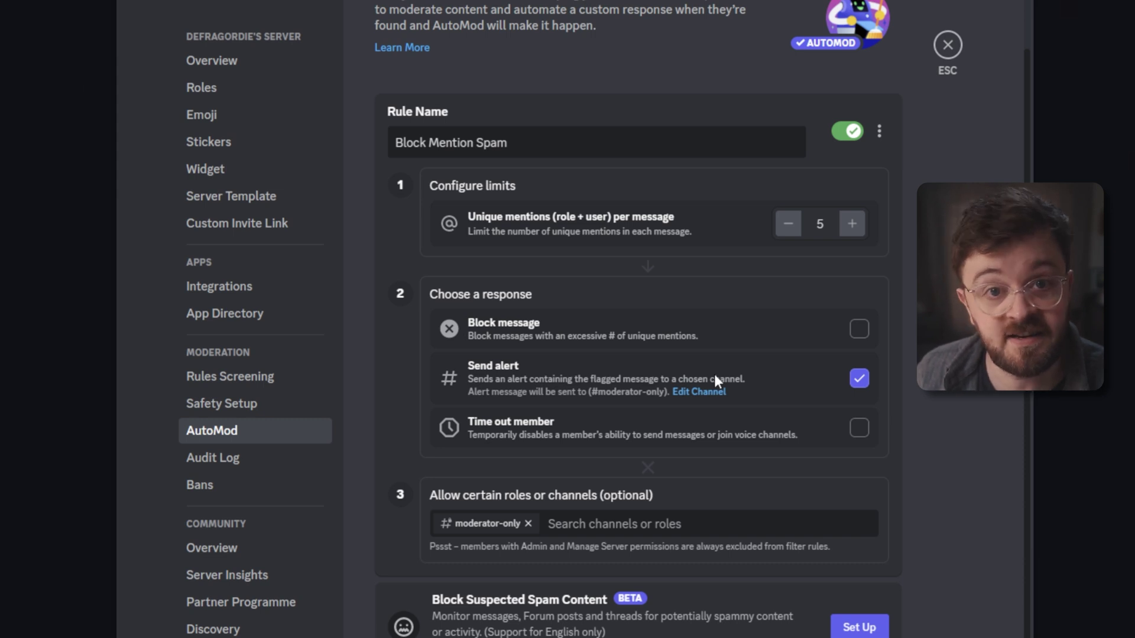
pyautogui.click(862, 429)
pyautogui.click(523, 456)
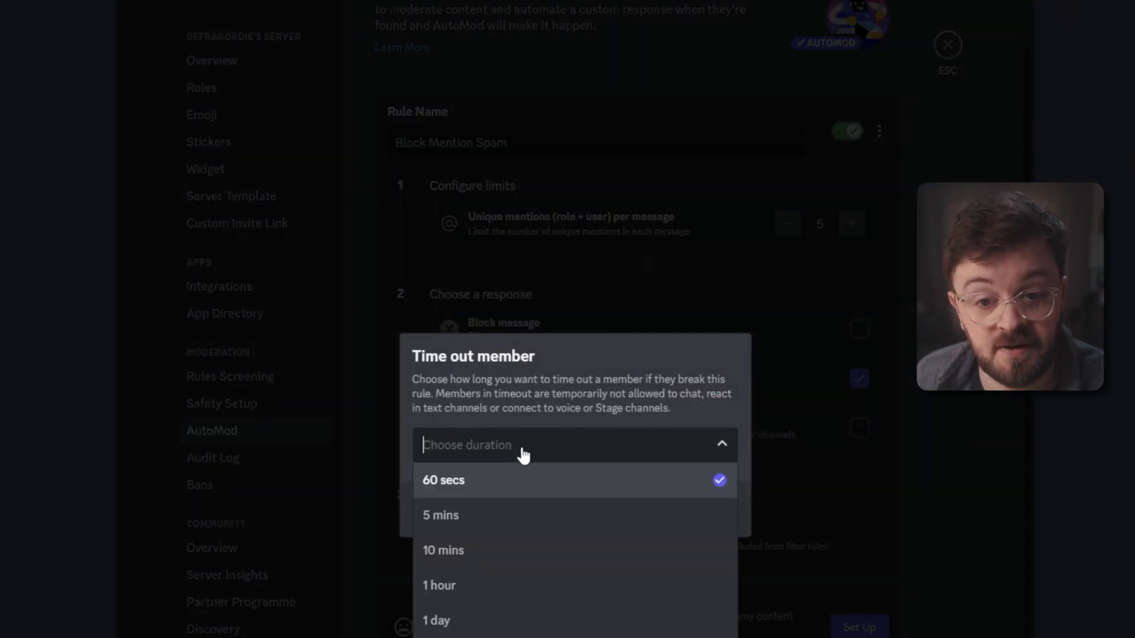
pyautogui.click(465, 490)
pyautogui.click(714, 506)
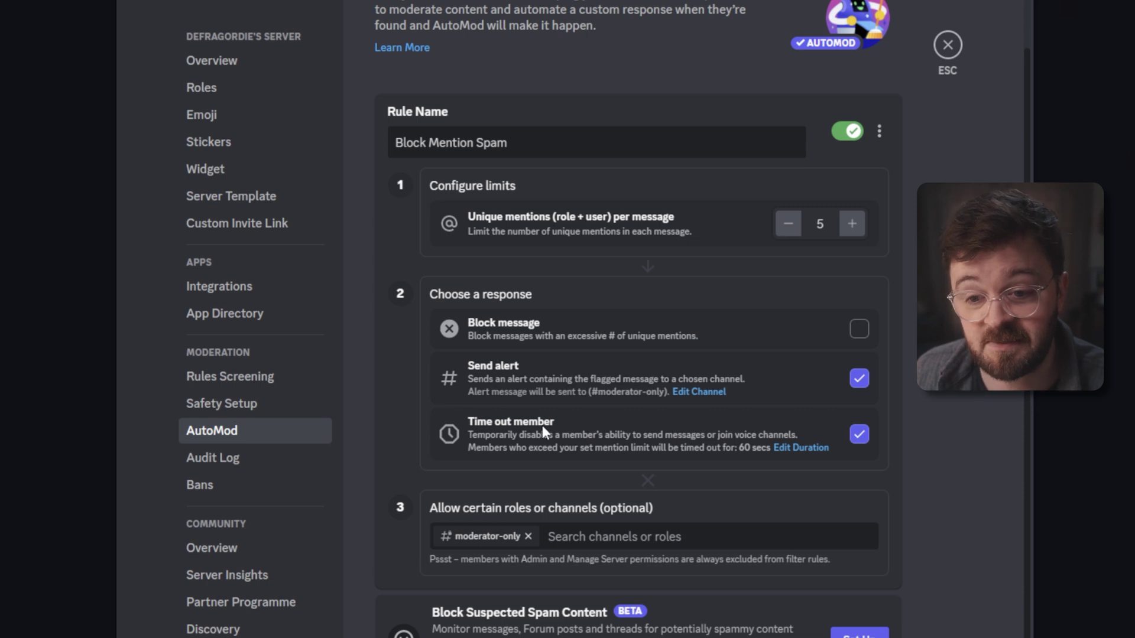
pyautogui.scroll(-1, 554, 438)
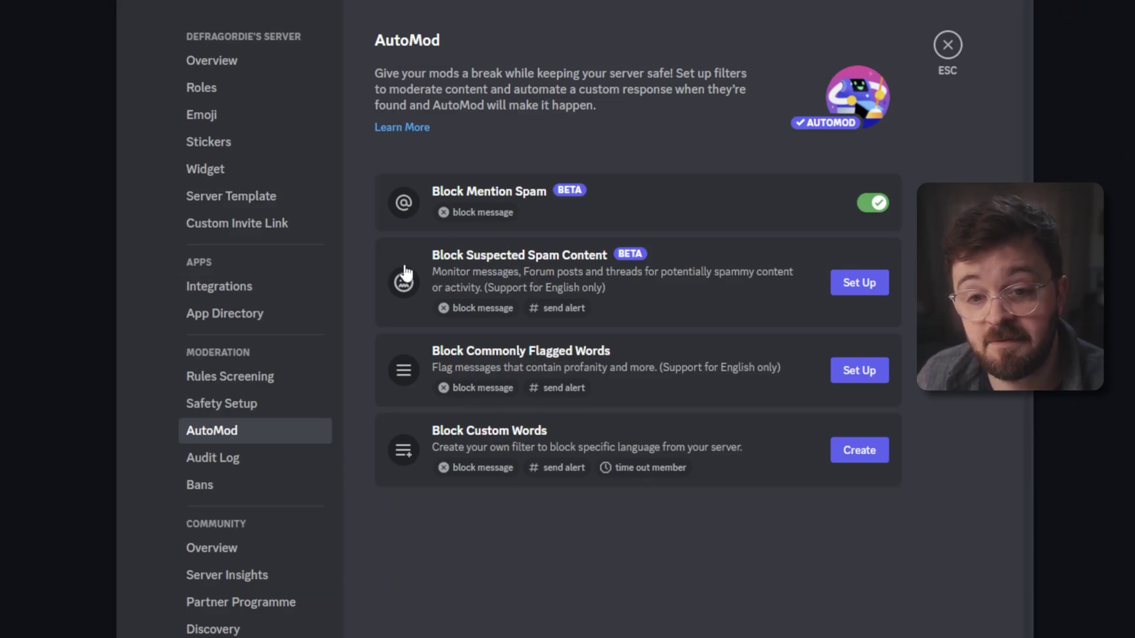
# - Inspect the Block Suspected Spam Content rule, and include Sexual Content in the Block Commonly Flagged Words rule with its allowed-words section expanded
pyautogui.click(524, 270)
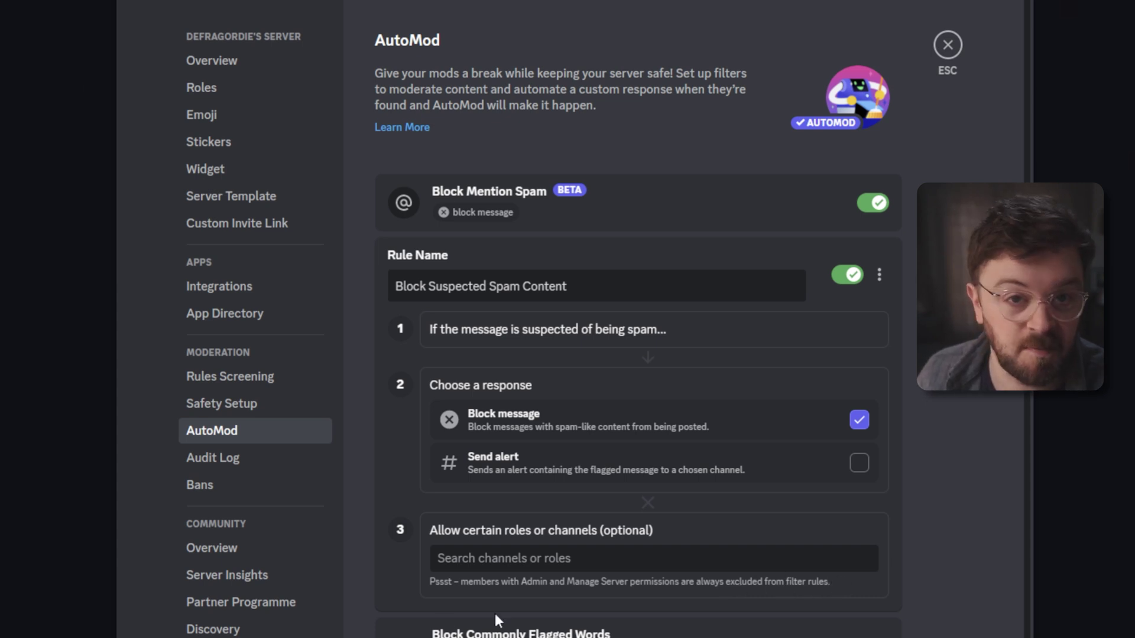
pyautogui.click(488, 635)
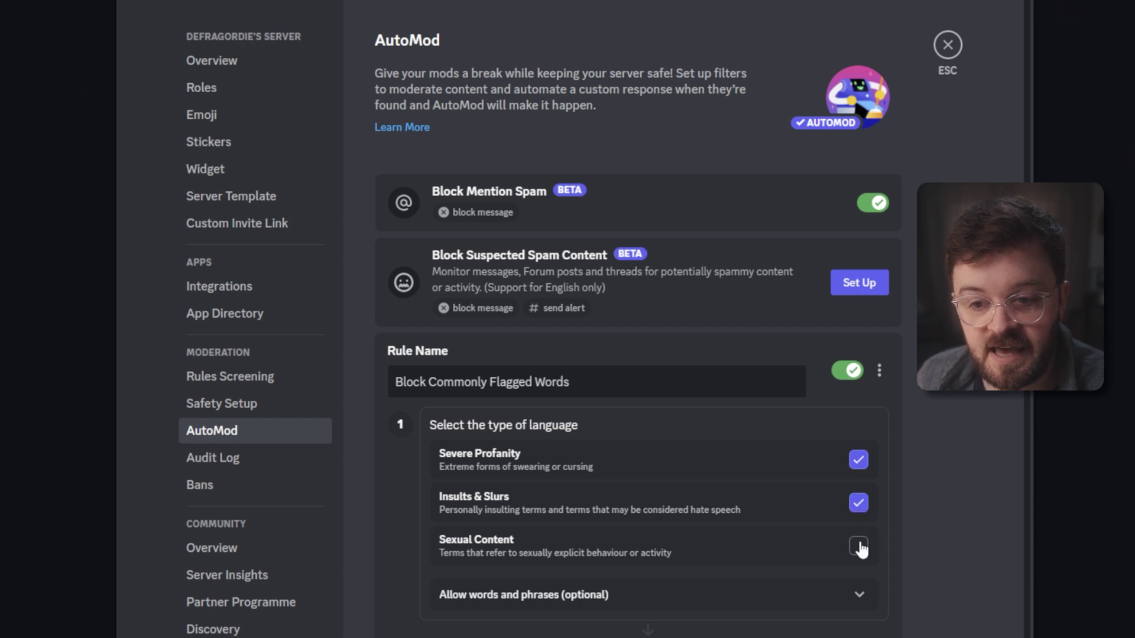
pyautogui.click(859, 547)
pyautogui.click(611, 596)
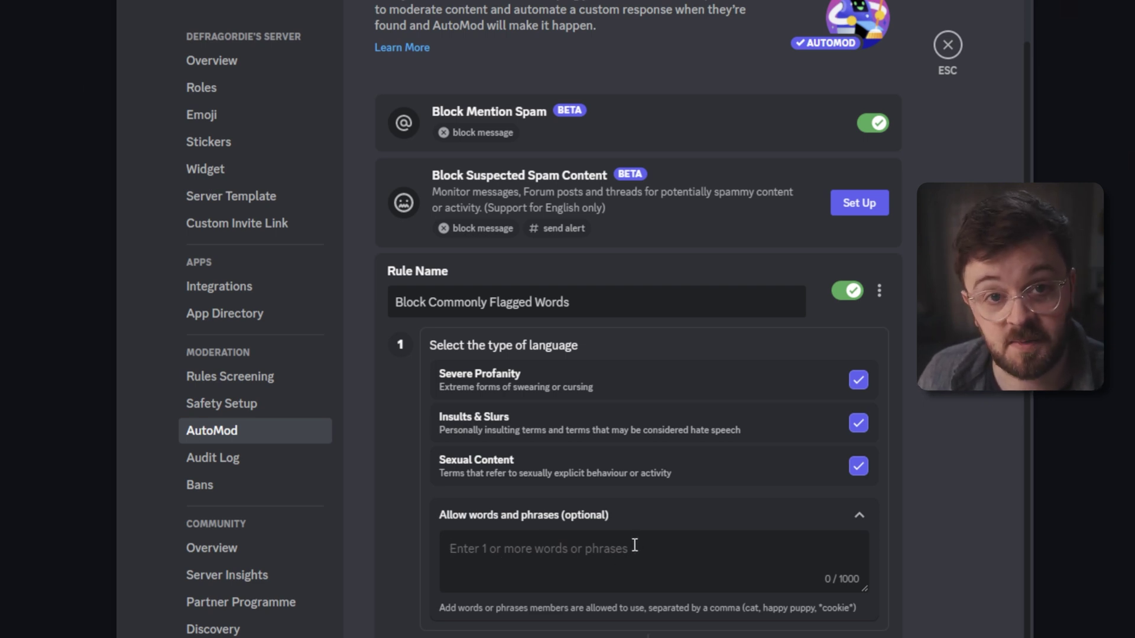
pyautogui.scroll(-5, 634, 545)
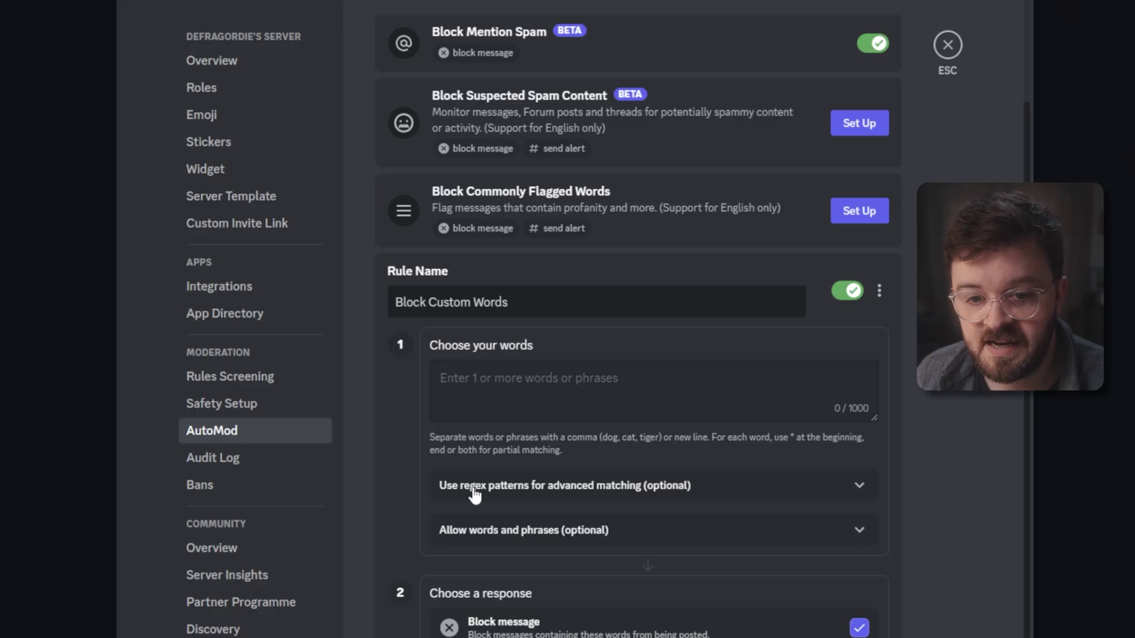
# - Examine the regex pattern, allowed-words and response options of a new Block Custom Words rule
pyautogui.click(474, 491)
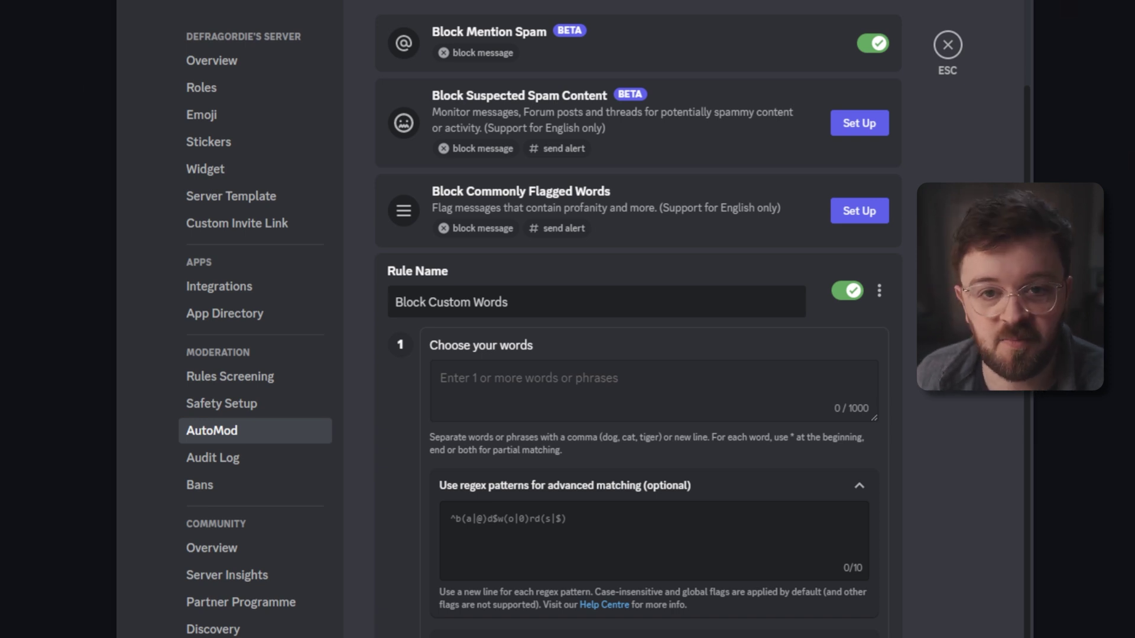
pyautogui.scroll(-3, 582, 582)
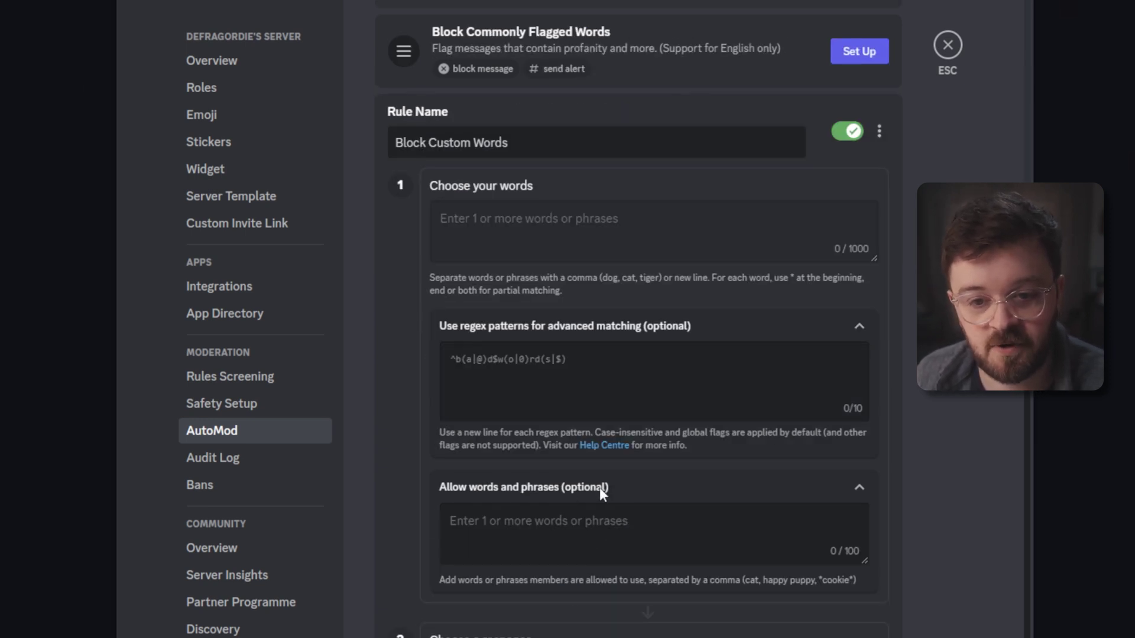
pyautogui.scroll(-4, 562, 488)
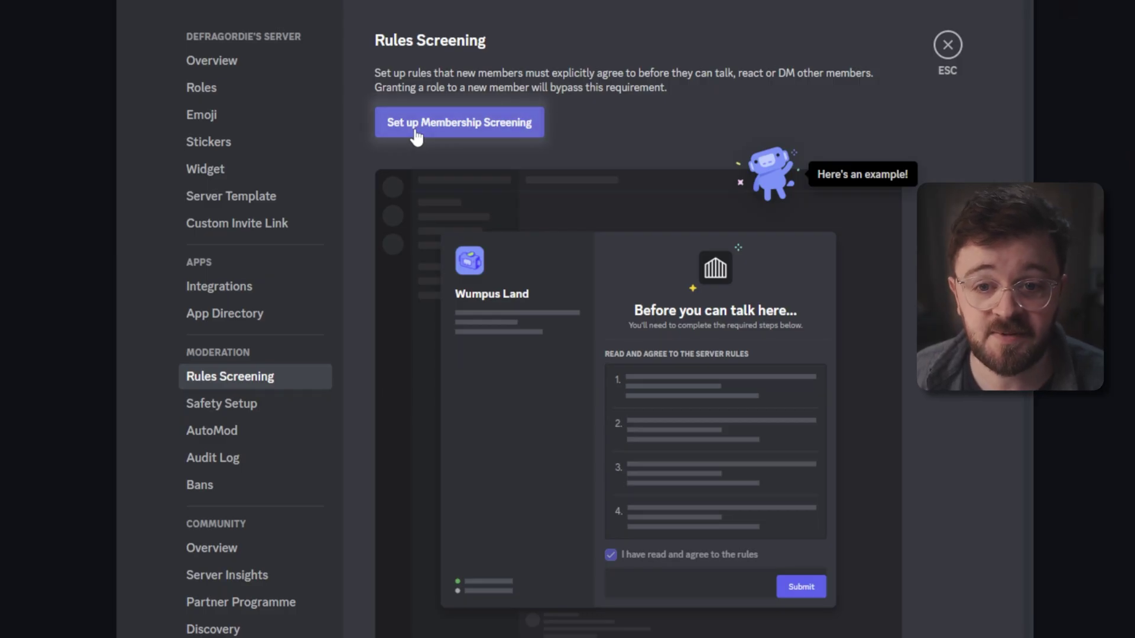
# - Start setting up membership screening and set the server's verification level to High
pyautogui.click(441, 133)
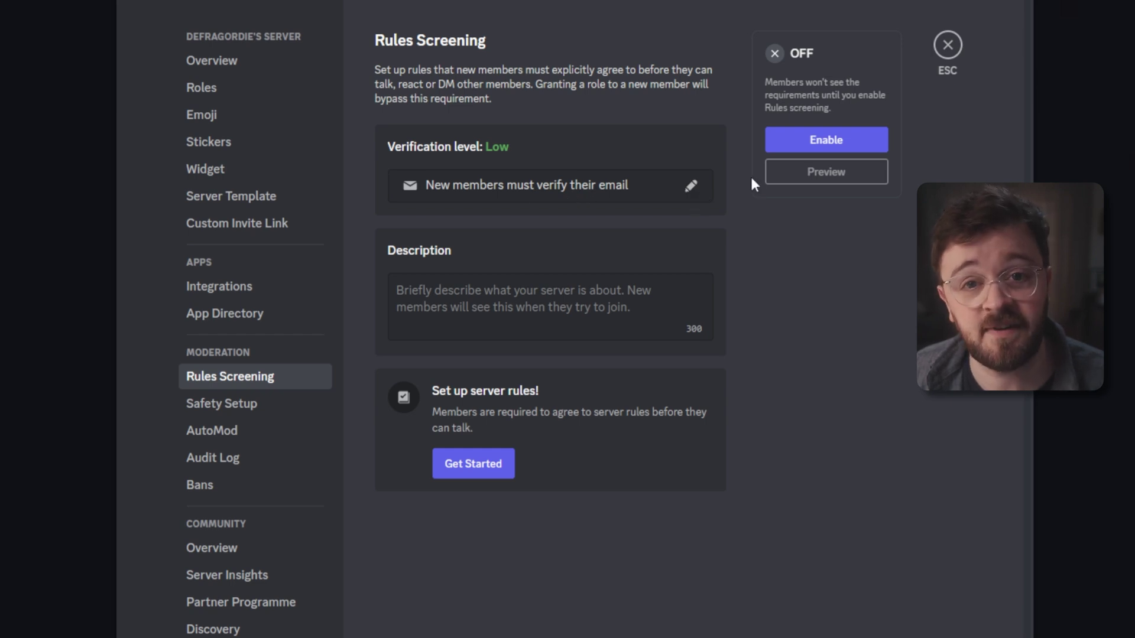
pyautogui.click(692, 188)
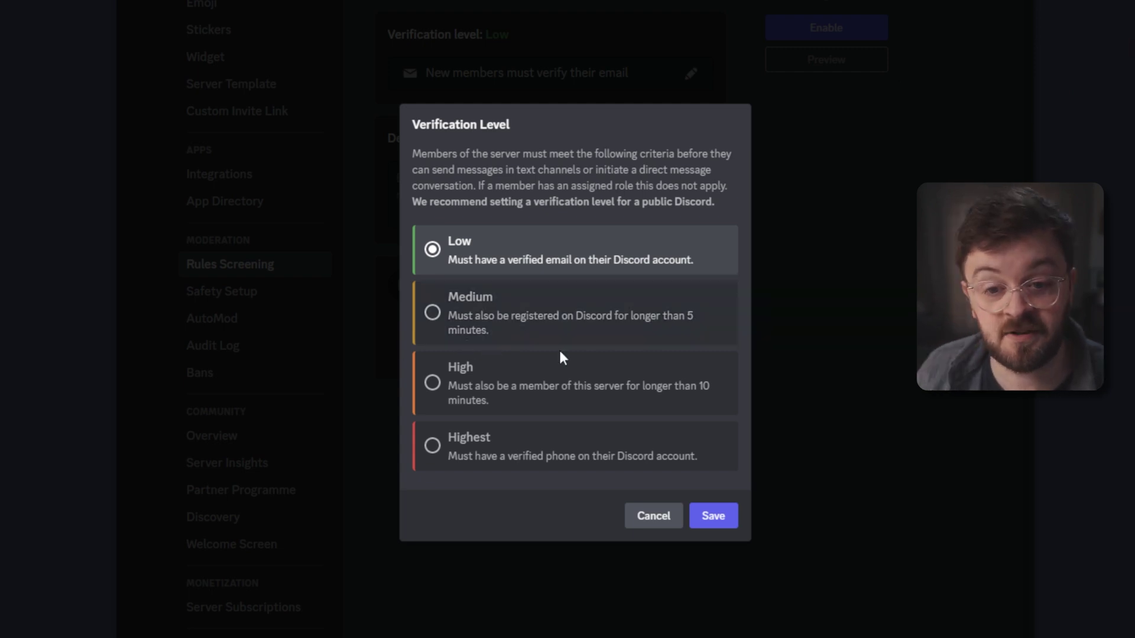
pyautogui.click(454, 437)
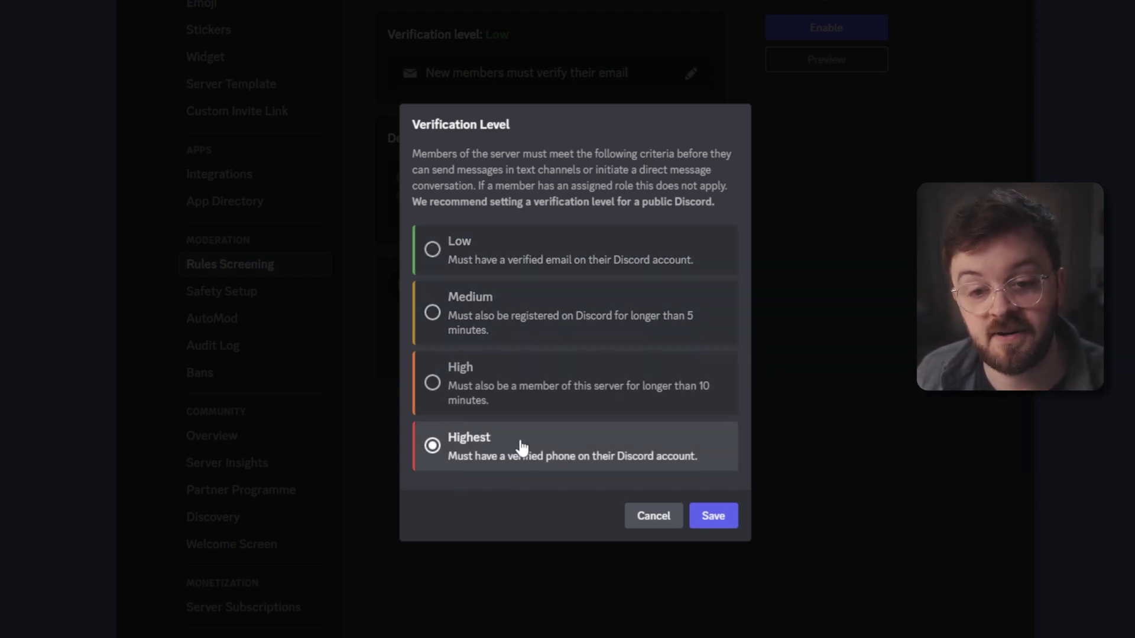
pyautogui.click(724, 526)
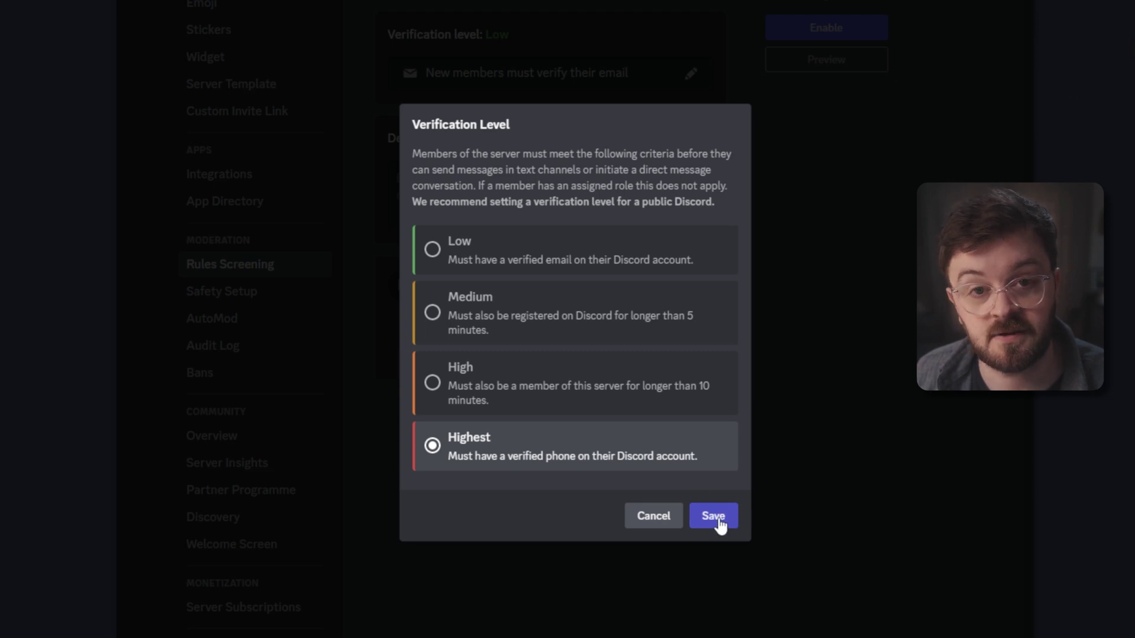
pyautogui.click(491, 389)
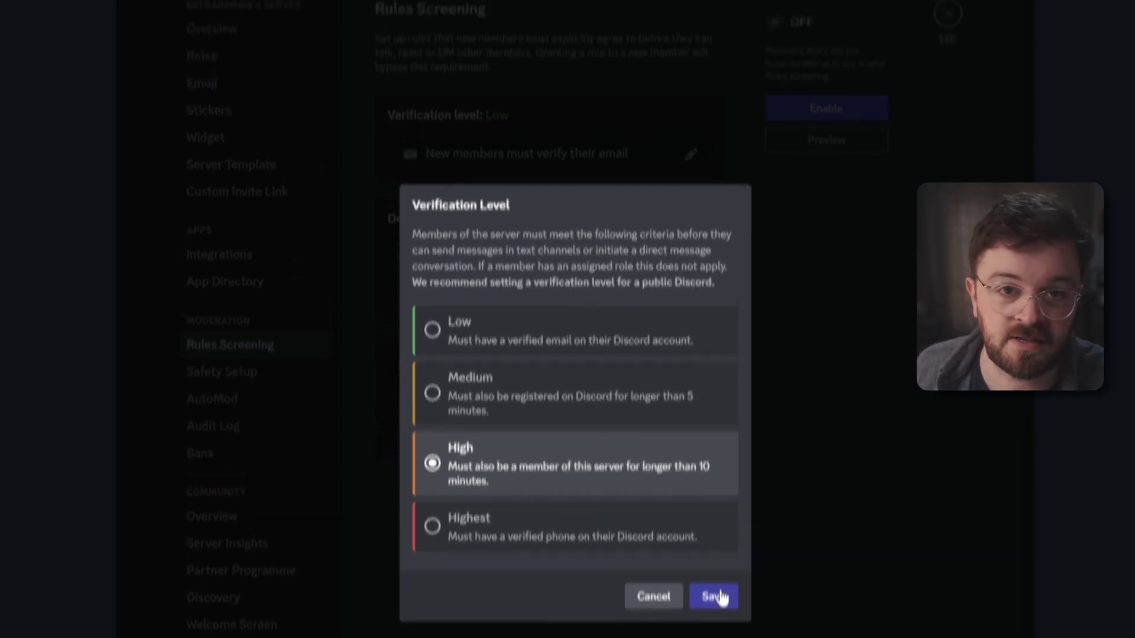
pyautogui.click(720, 516)
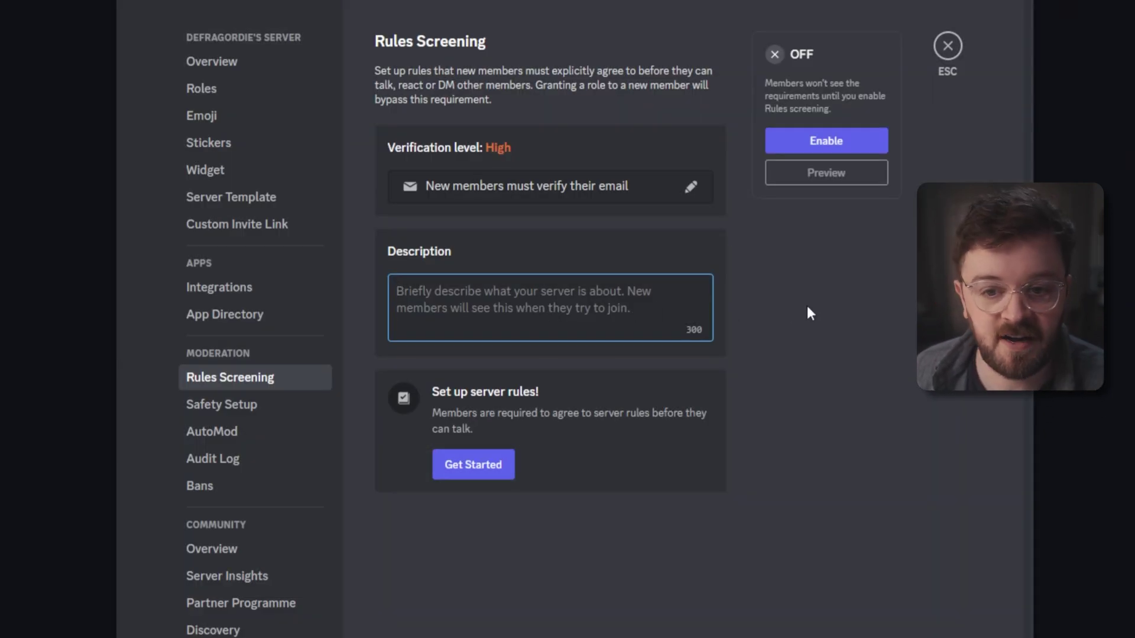
# - Set up the server rules with all four example rules plus "No talking about why Henry Cavill isn't the Witcher anymore..", and save them
pyautogui.click(475, 476)
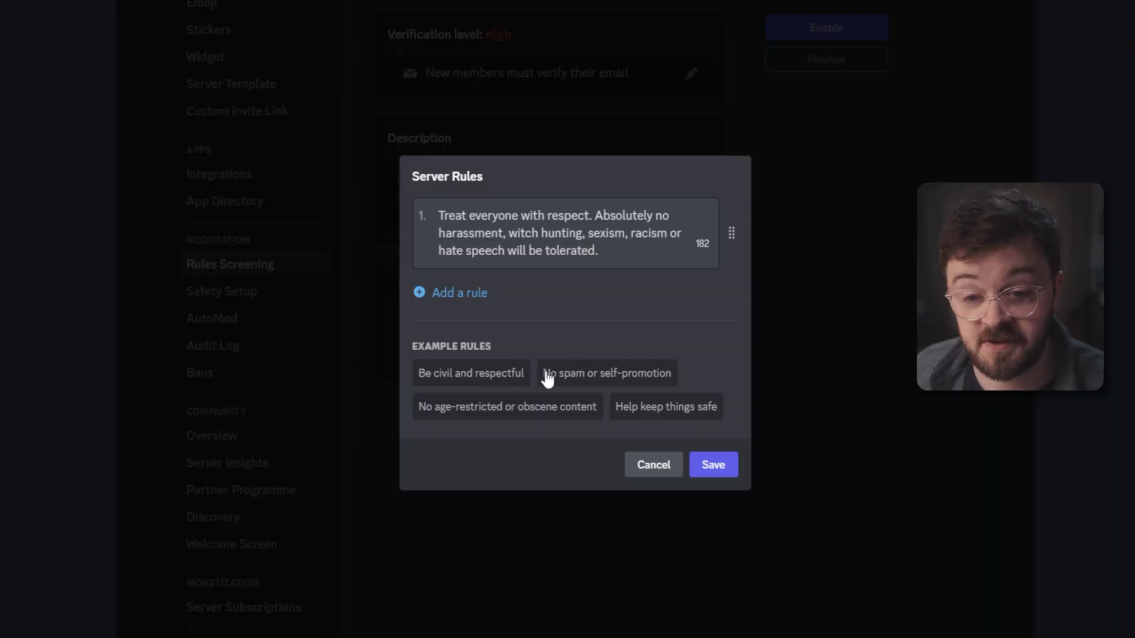
pyautogui.click(548, 376)
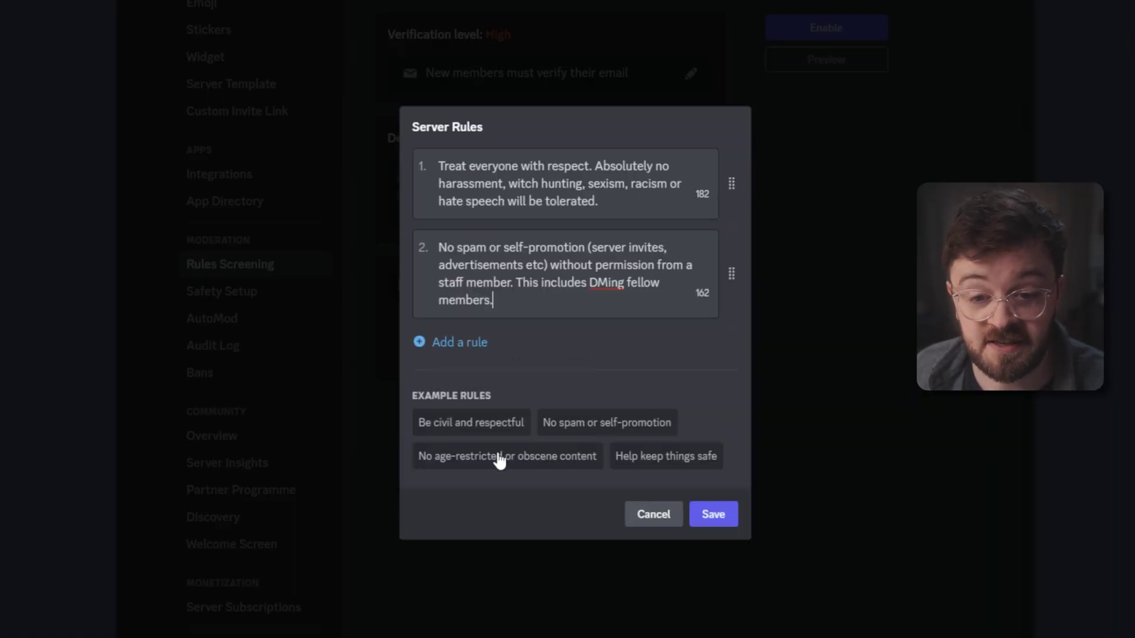
pyautogui.click(505, 466)
pyautogui.click(685, 512)
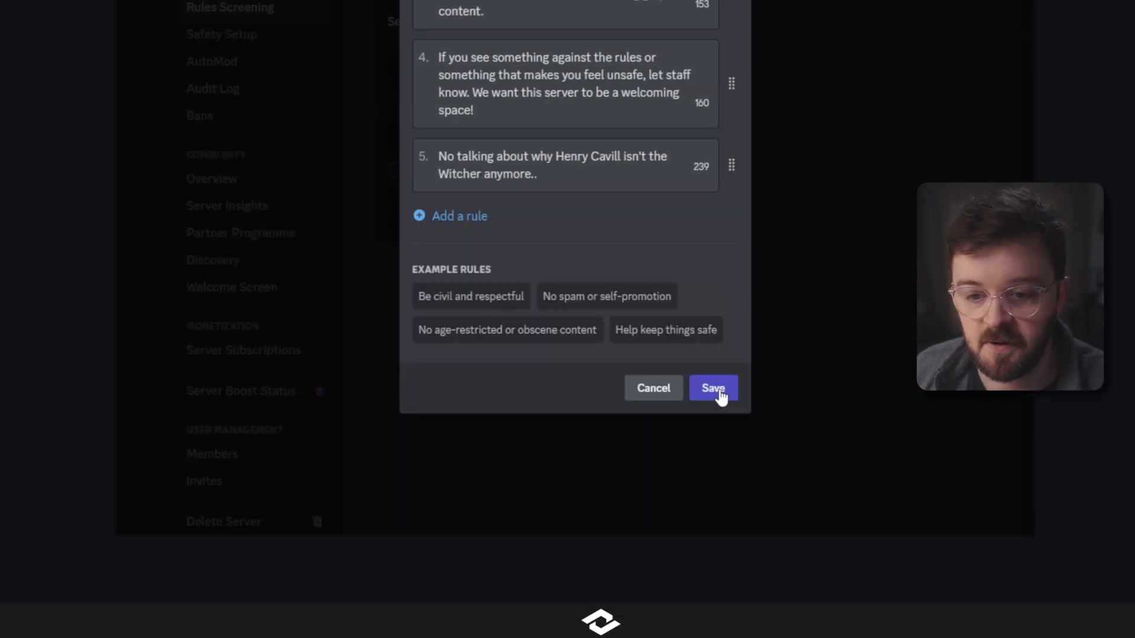
pyautogui.click(714, 636)
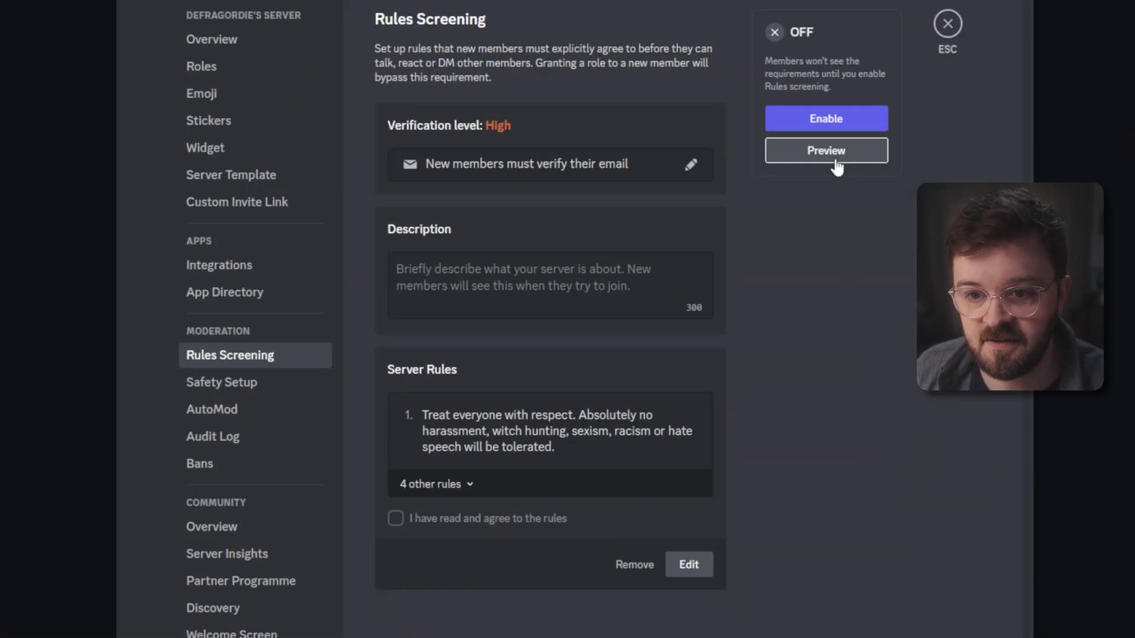
# - Preview the rules screening as new members would see it, and close the preview
pyautogui.click(825, 155)
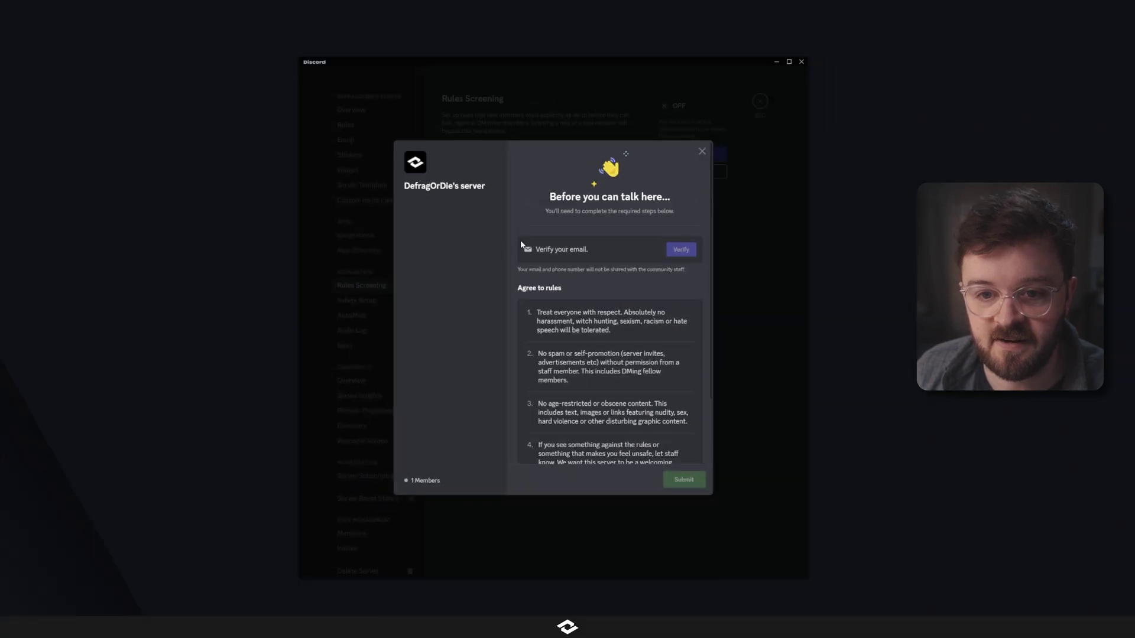
pyautogui.click(702, 151)
pyautogui.click(696, 156)
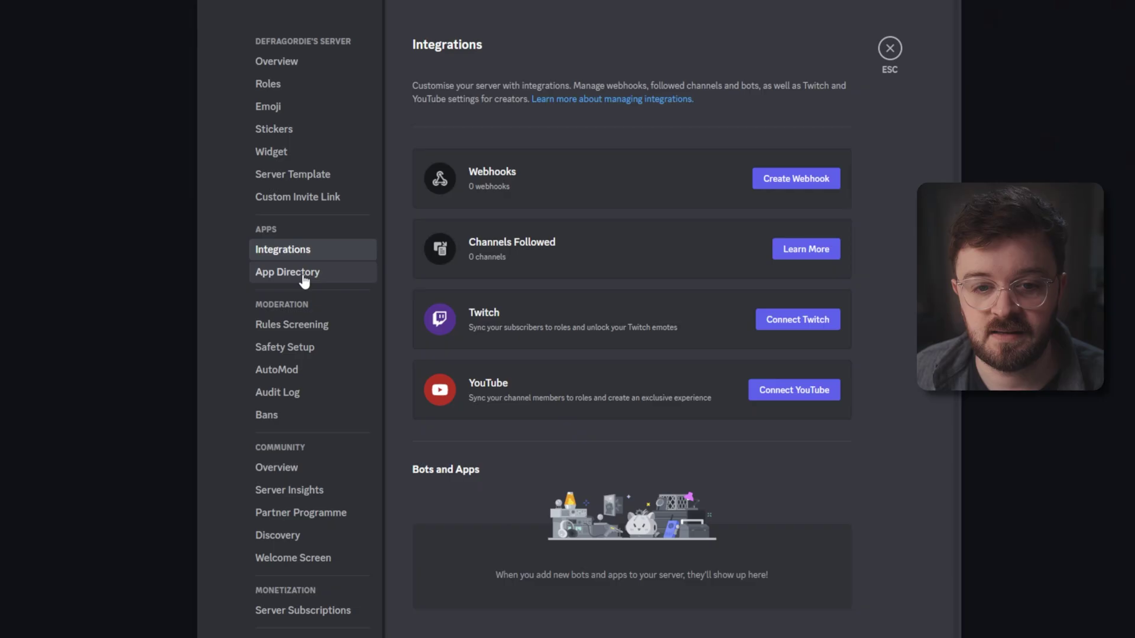
# - Browse the App Directory's Moderation and Tools category for apps to add to the server
pyautogui.click(309, 274)
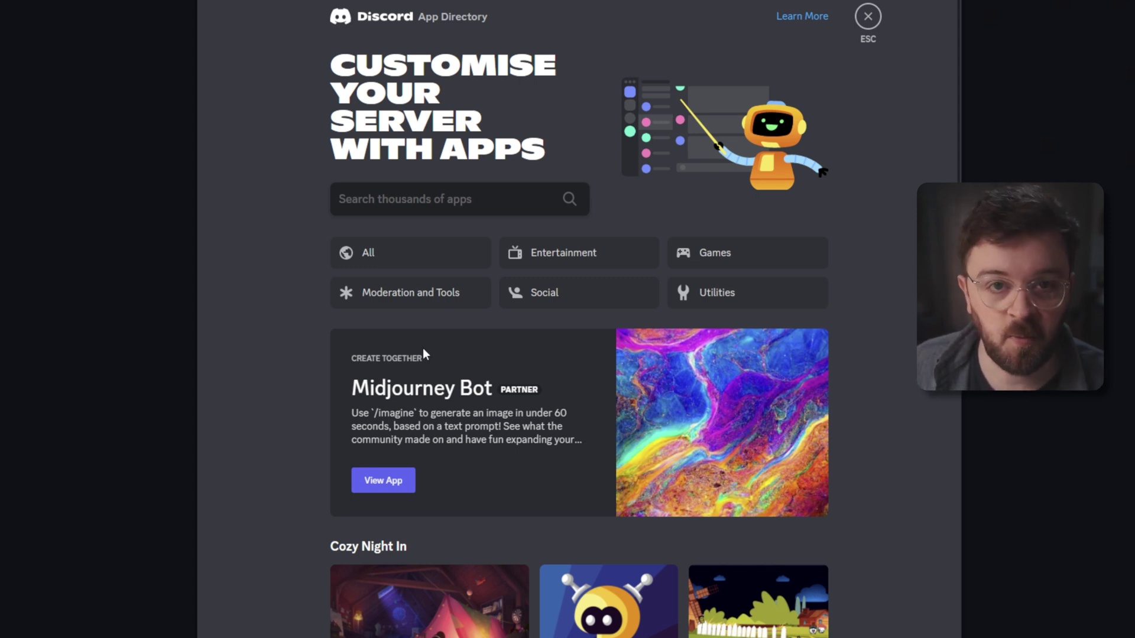
pyautogui.click(387, 299)
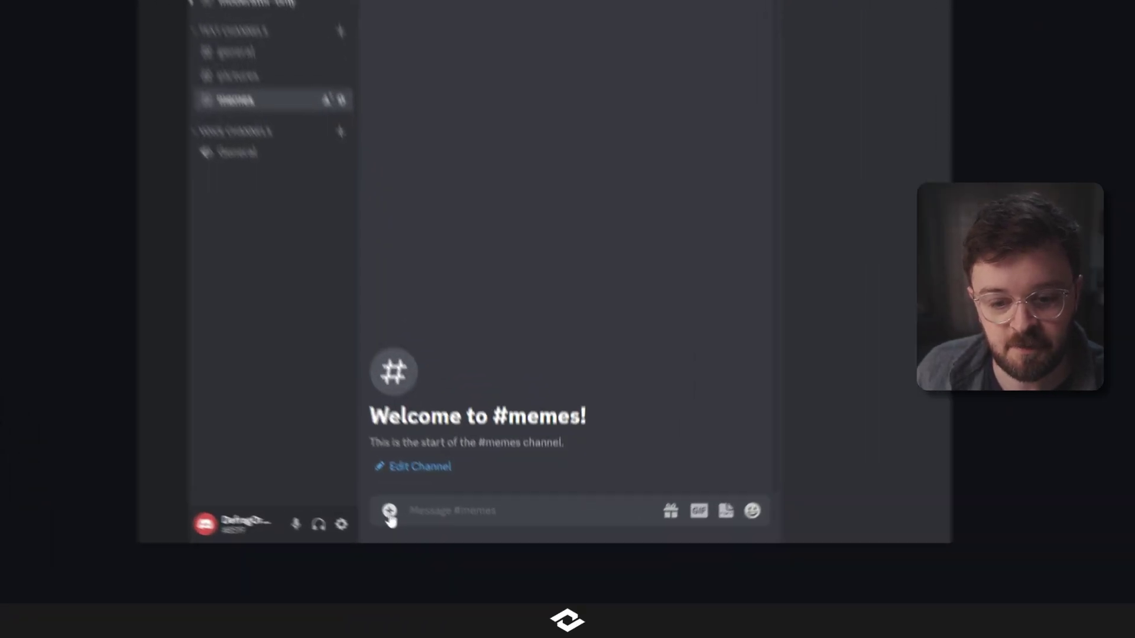
# - Start a new thread in the #memes channel
pyautogui.click(453, 557)
pyautogui.click(412, 421)
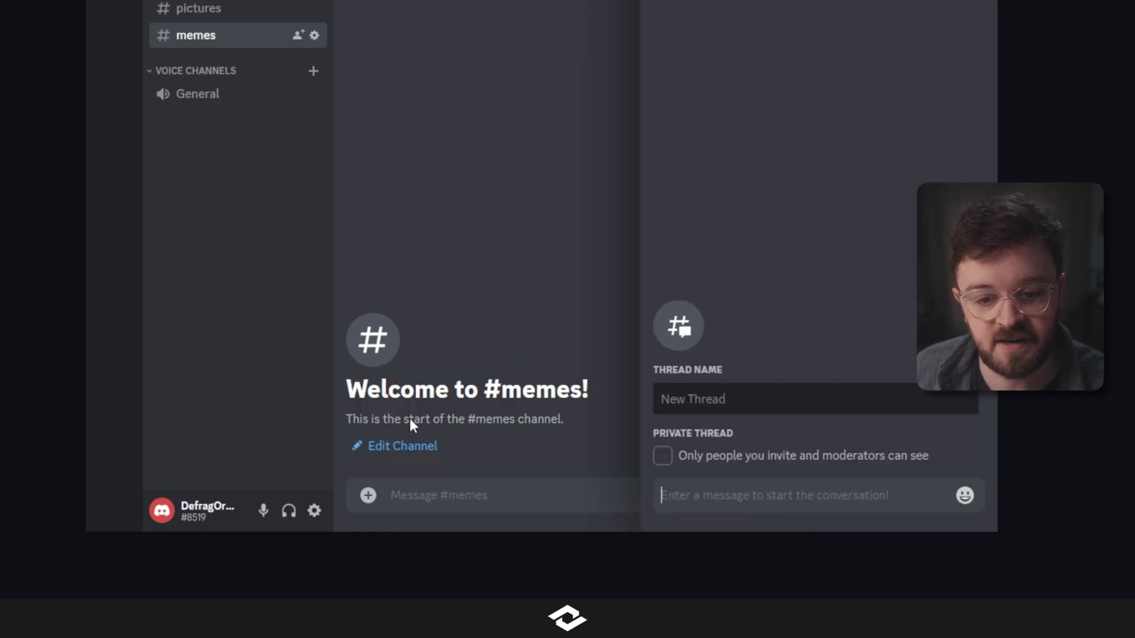